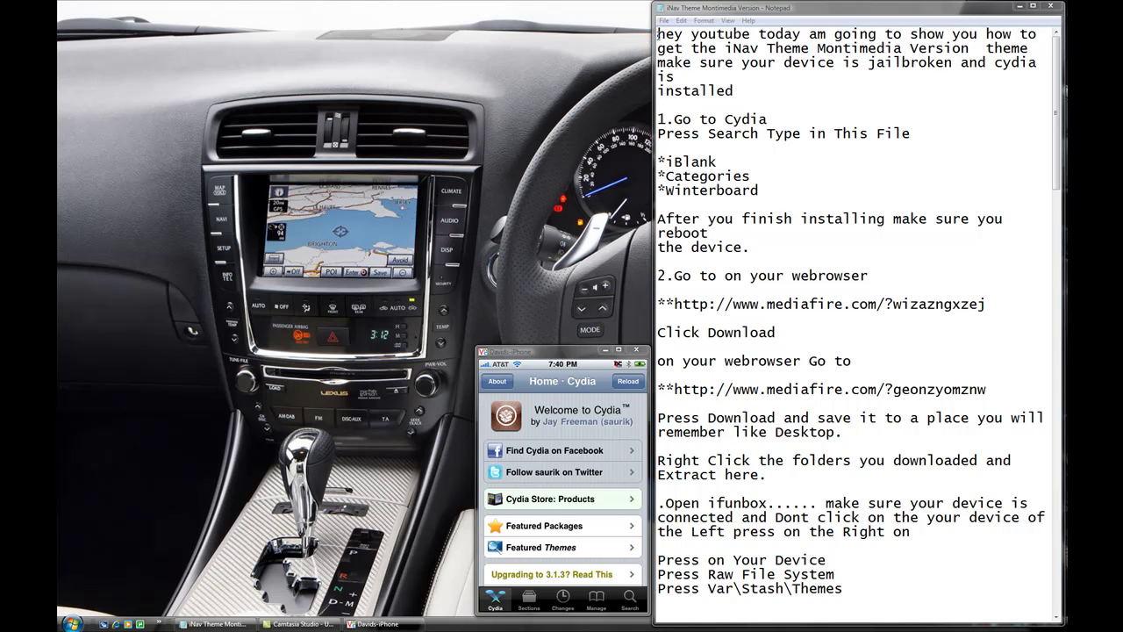
# Step: Review the notes' introduction and the first instruction about searching for packages in Cydia
pyautogui.moveTo(657, 35); pyautogui.dragTo(768, 91)
pyautogui.click(772, 92)
pyautogui.moveTo(659, 119); pyautogui.dragTo(790, 120)
pyautogui.click(798, 110)
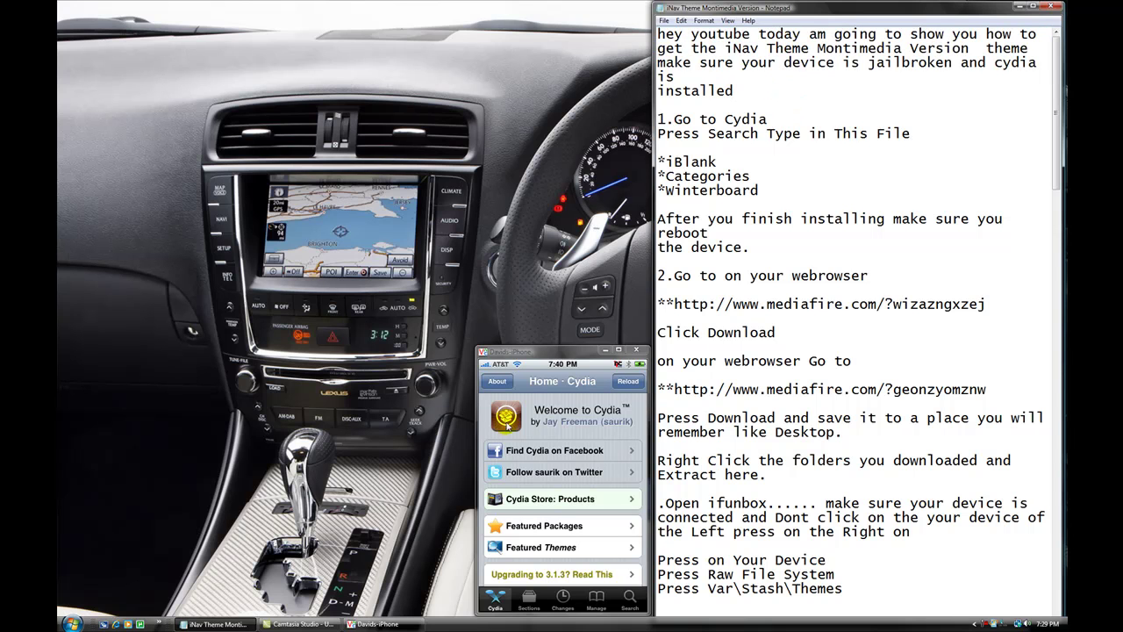
pyautogui.click(802, 85)
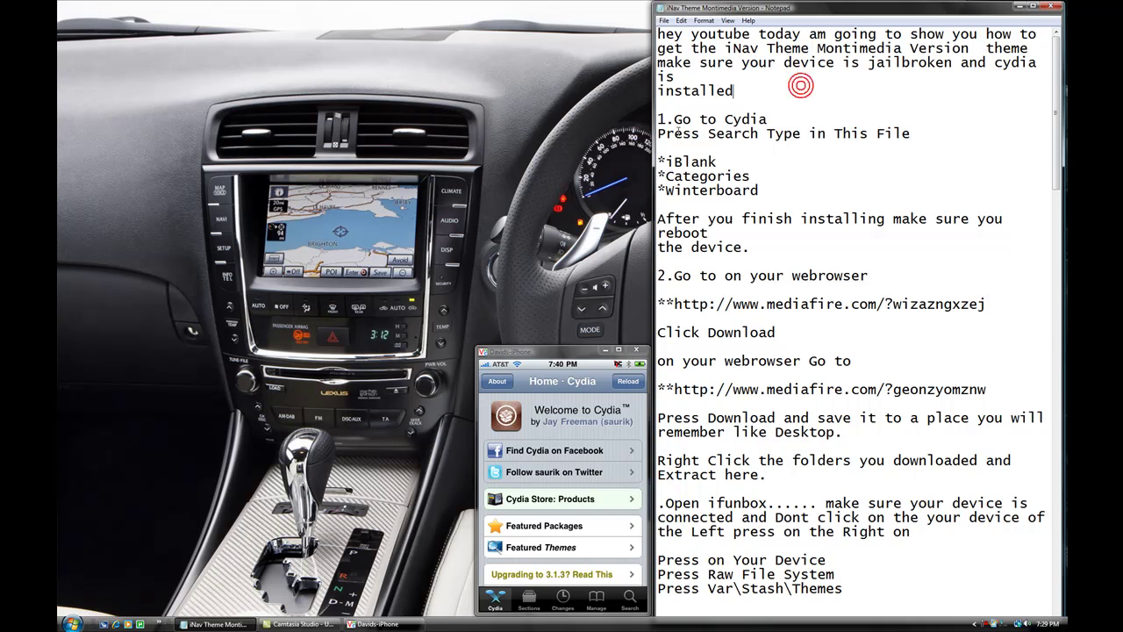
pyautogui.moveTo(659, 134); pyautogui.dragTo(776, 134)
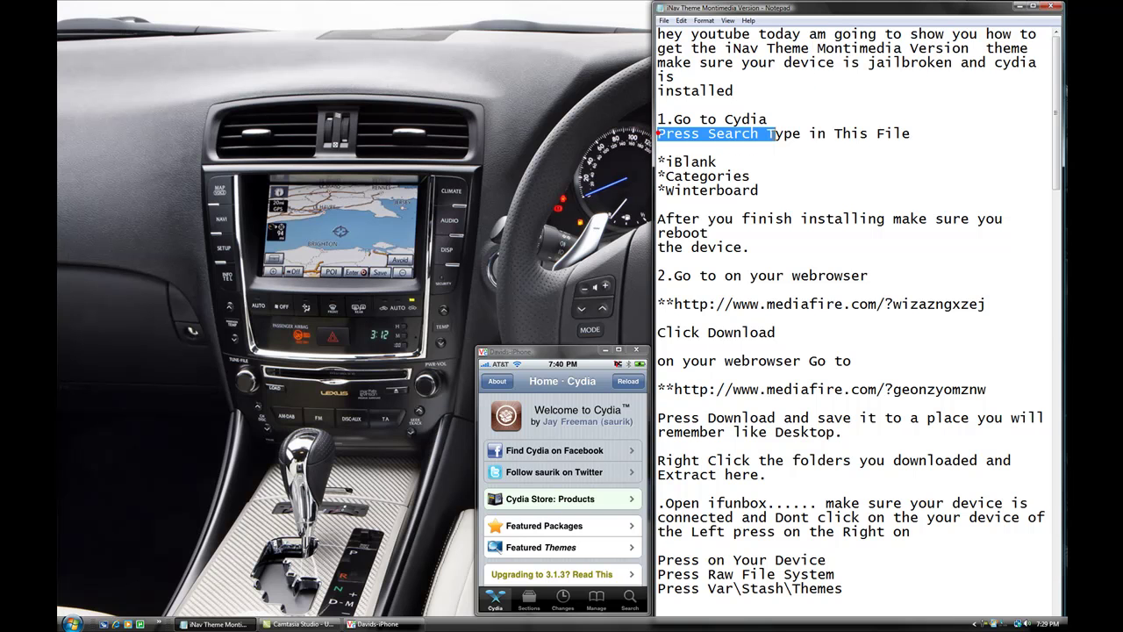
pyautogui.click(798, 93)
# Step: Open Cydia's package search and review the required packages in the notes: iBlank, Categories and Winterboard
pyautogui.click(630, 600)
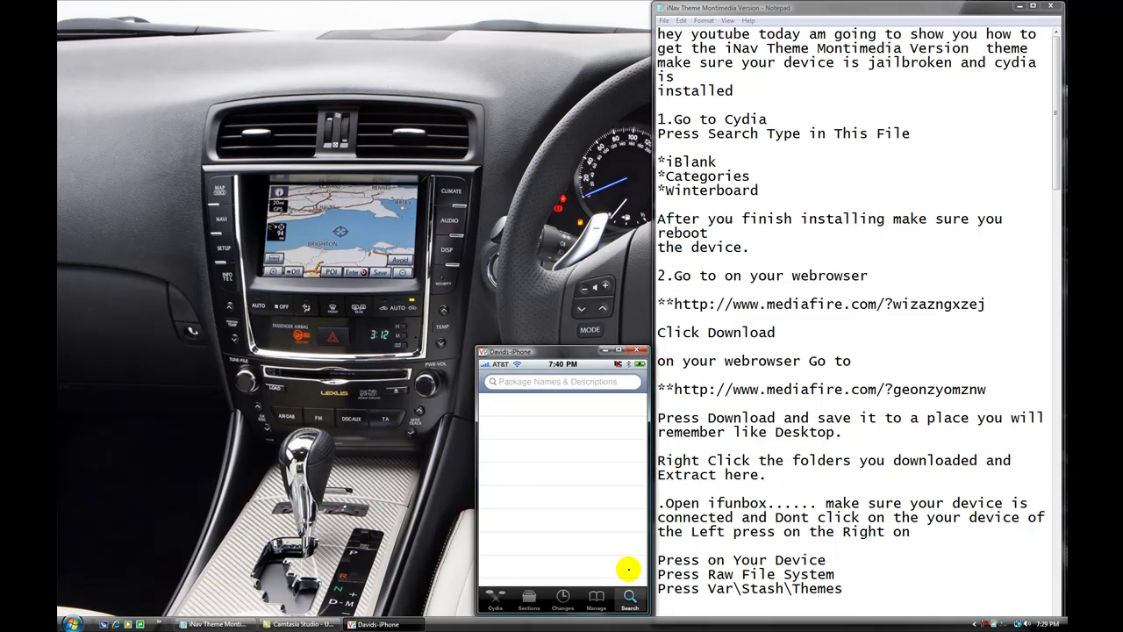
pyautogui.moveTo(765, 134); pyautogui.dragTo(917, 133)
pyautogui.click(917, 133)
pyautogui.moveTo(667, 162)
pyautogui.mouseDown()
pyautogui.moveTo(721, 161)
pyautogui.moveTo(751, 175)
pyautogui.mouseUp()
pyautogui.click(758, 175)
pyautogui.moveTo(667, 190); pyautogui.dragTo(765, 191)
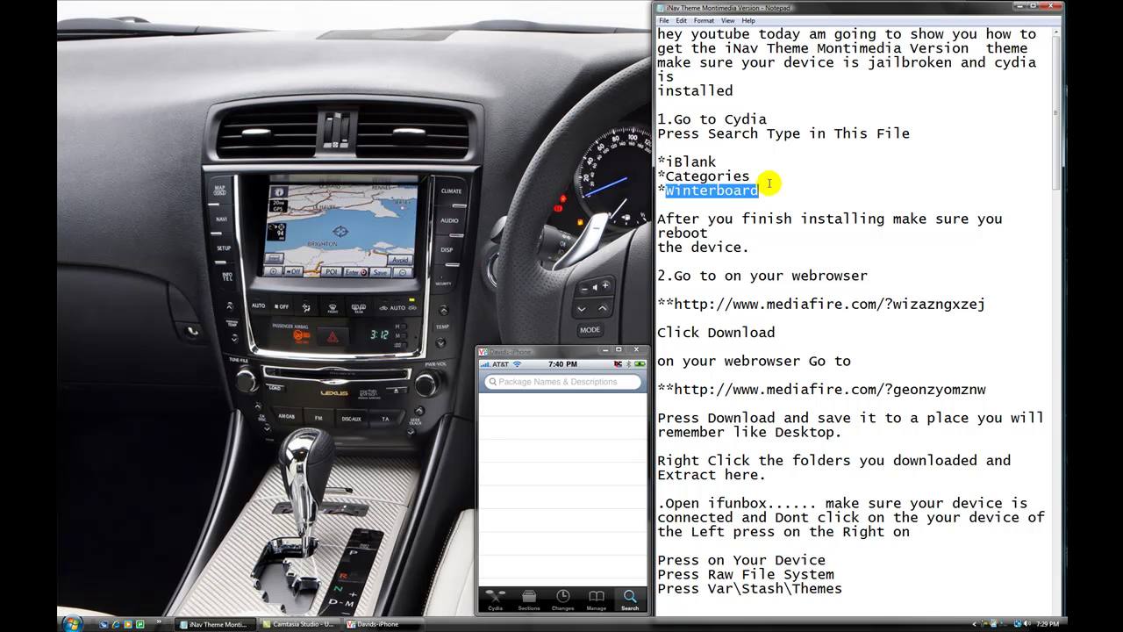
pyautogui.click(767, 181)
# Step: Search the Cydia packages for the letter i
pyautogui.click(569, 367)
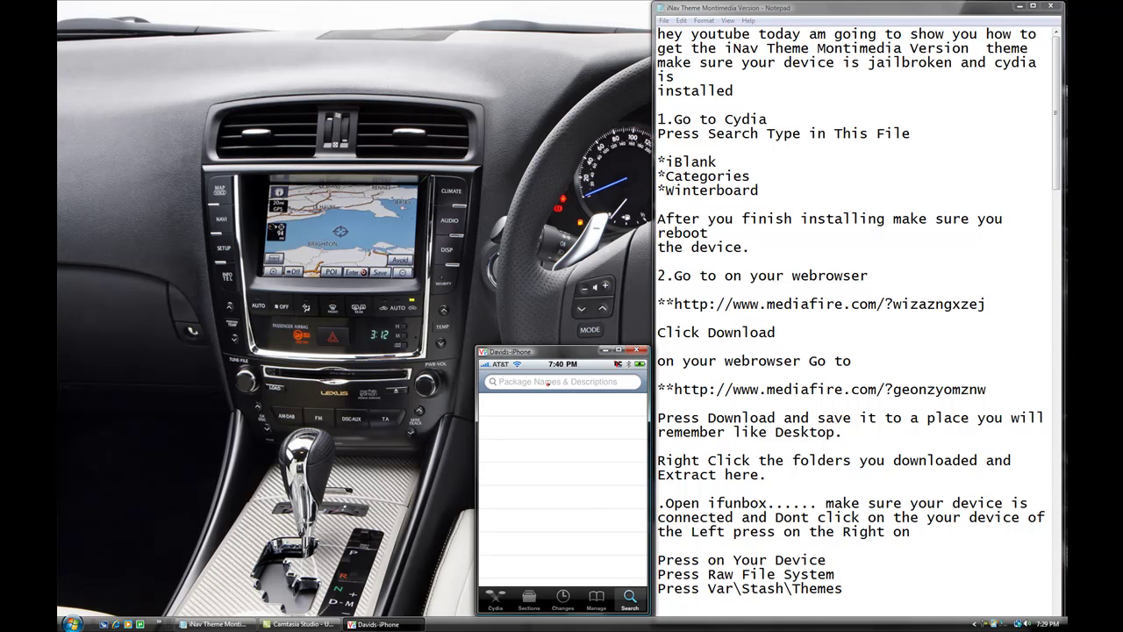
pyautogui.click(550, 384)
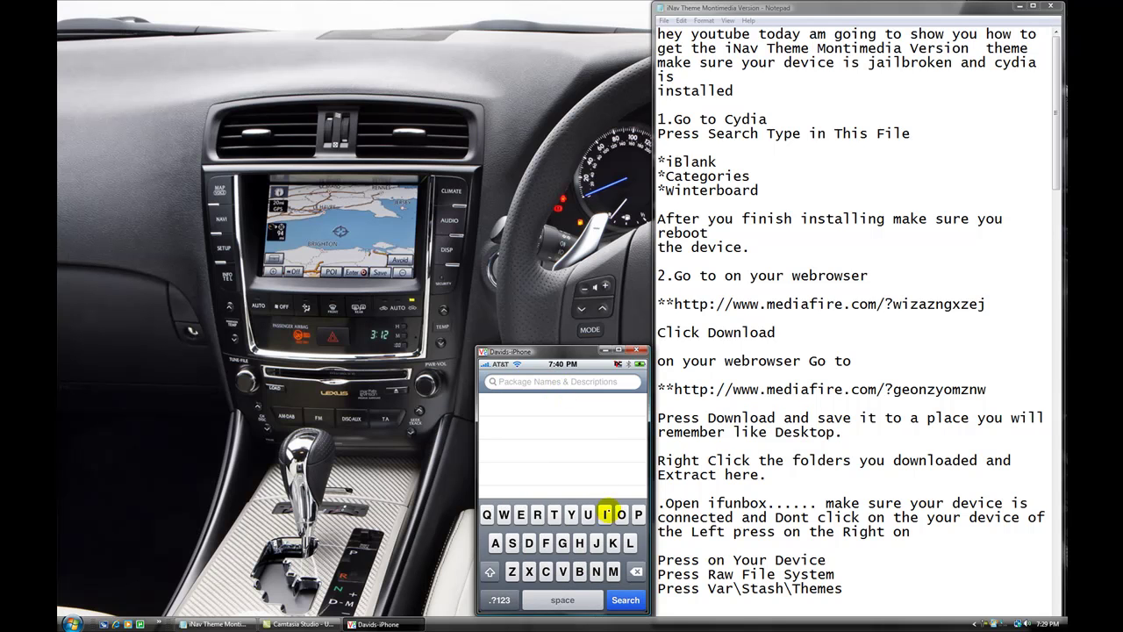
pyautogui.click(605, 515)
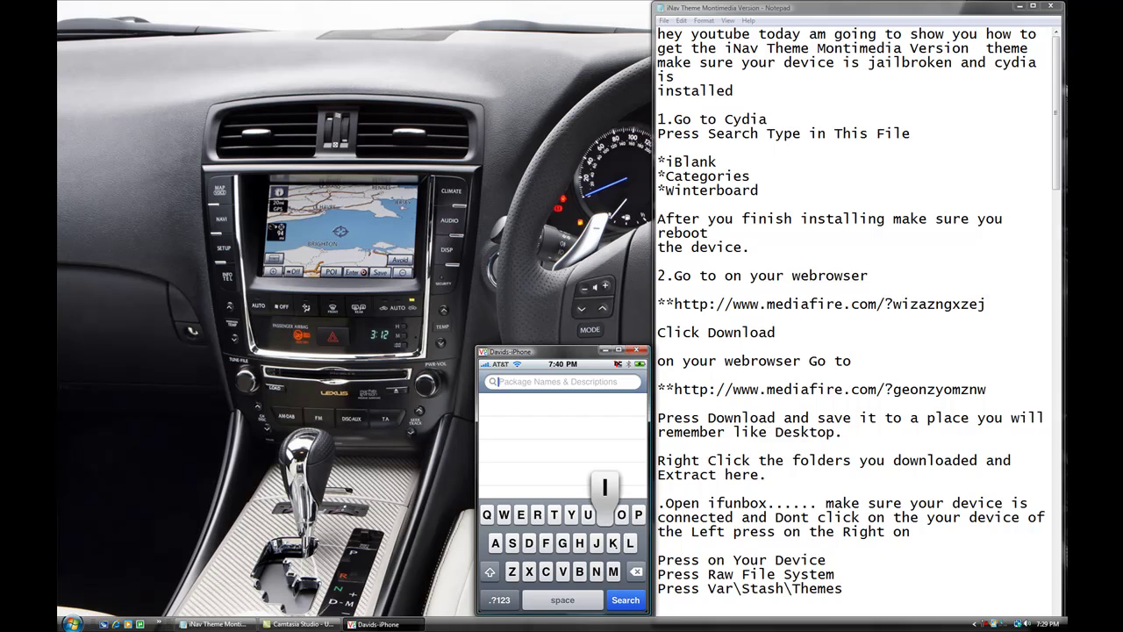
# Step: Review the notes' instructions on rebooting the device and going to the web browser
pyautogui.click(720, 269)
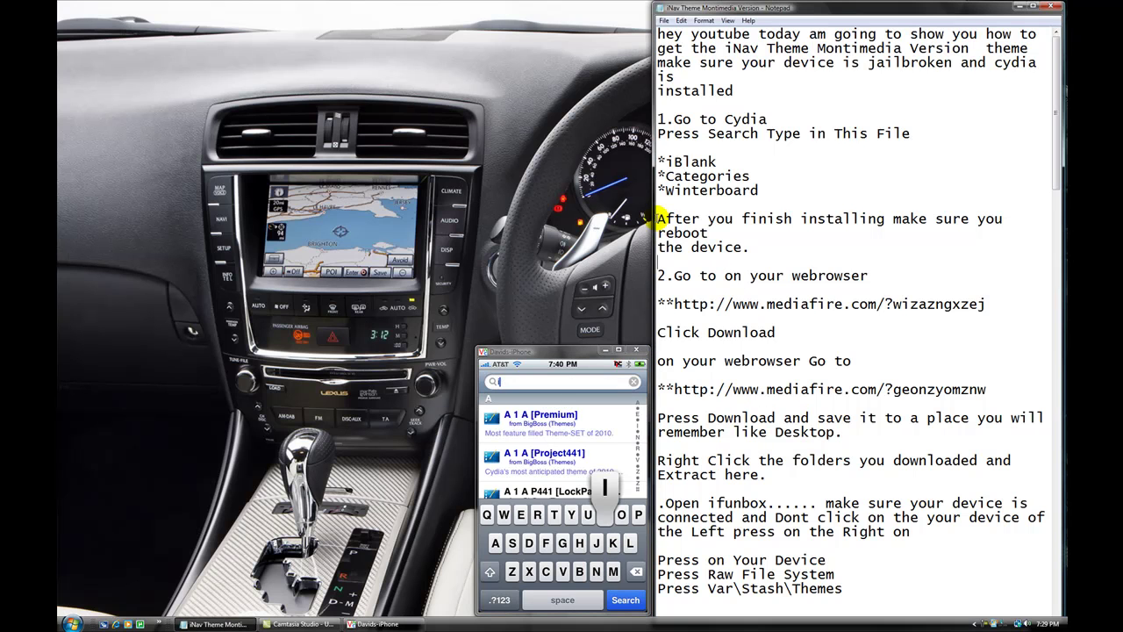
pyautogui.moveTo(659, 218); pyautogui.dragTo(762, 244)
pyautogui.click(807, 249)
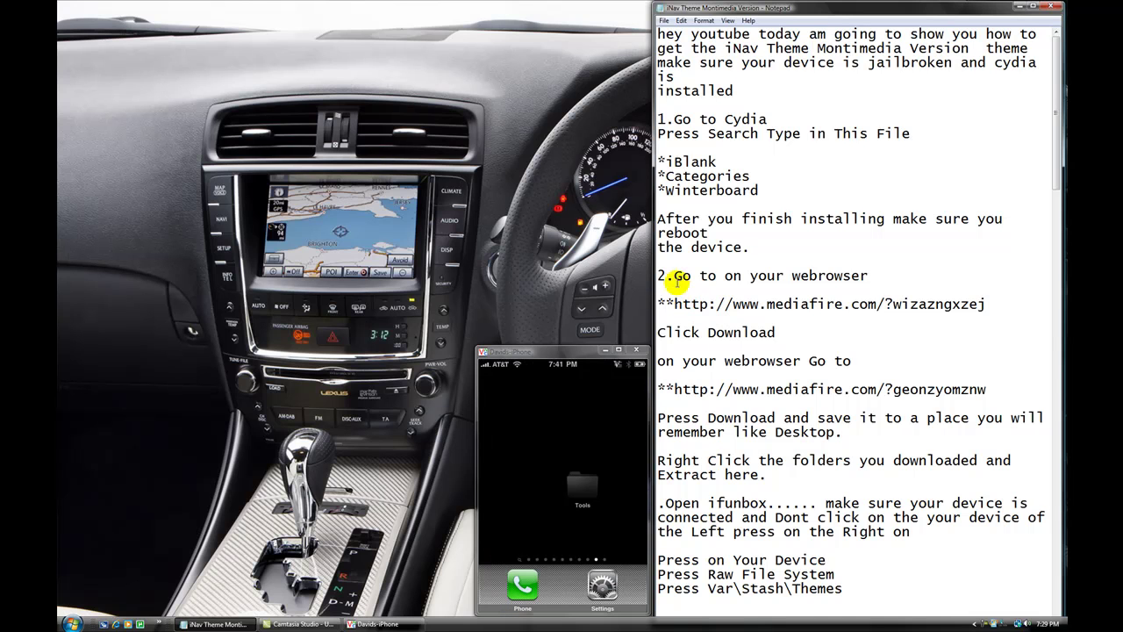
pyautogui.moveTo(674, 275); pyautogui.dragTo(869, 276)
pyautogui.click(874, 275)
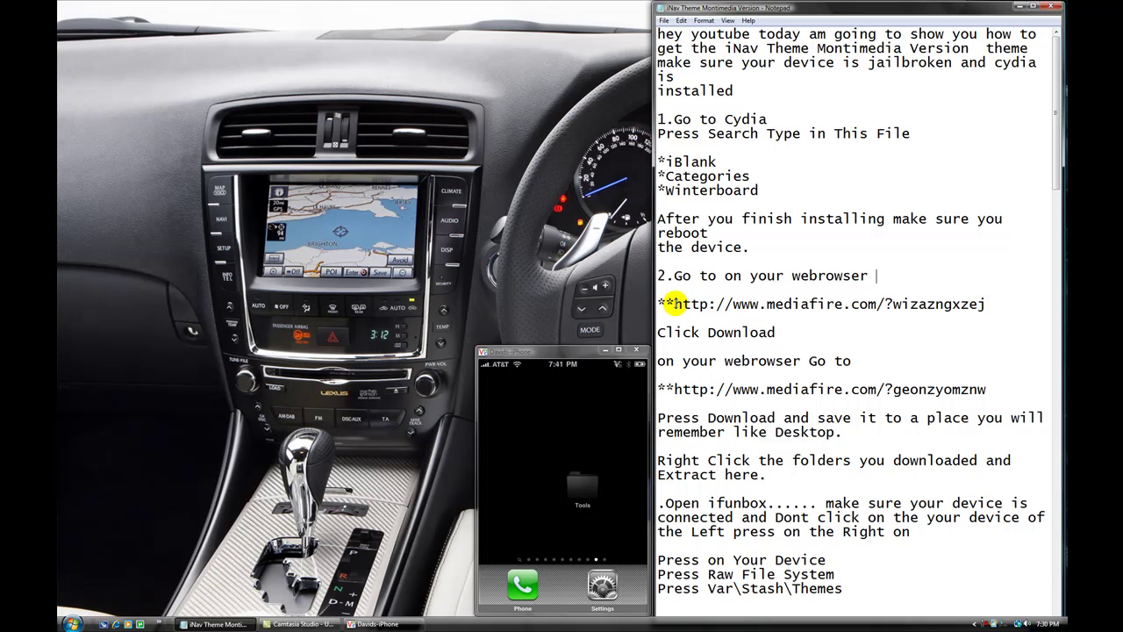
pyautogui.moveTo(674, 304); pyautogui.dragTo(997, 312)
pyautogui.rightClick(968, 304)
pyautogui.click(930, 337)
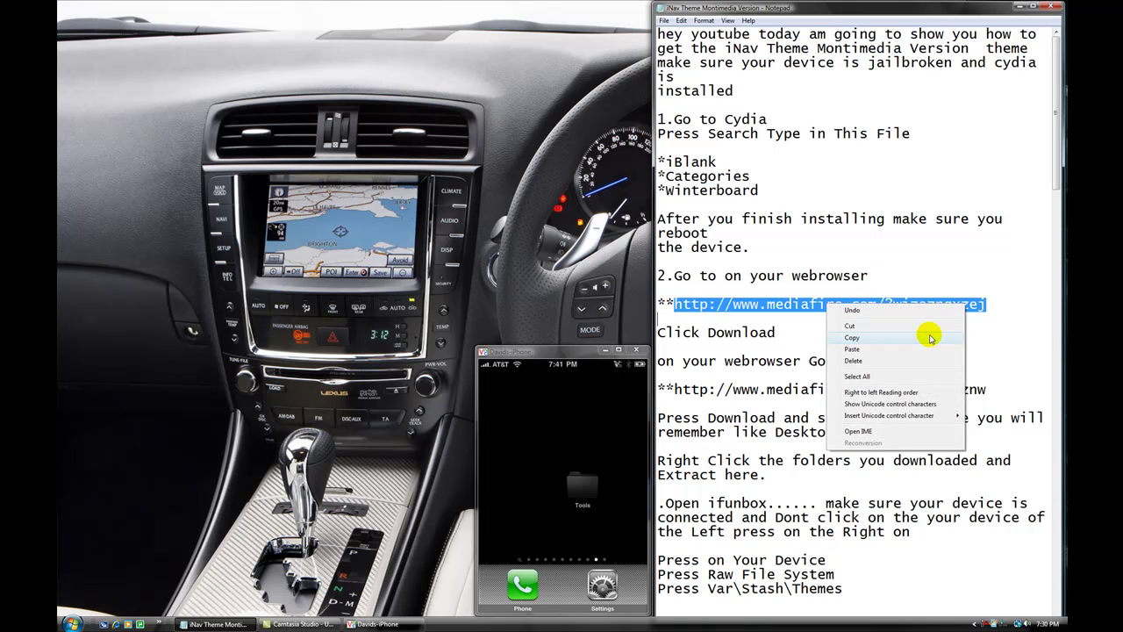
pyautogui.click(120, 624)
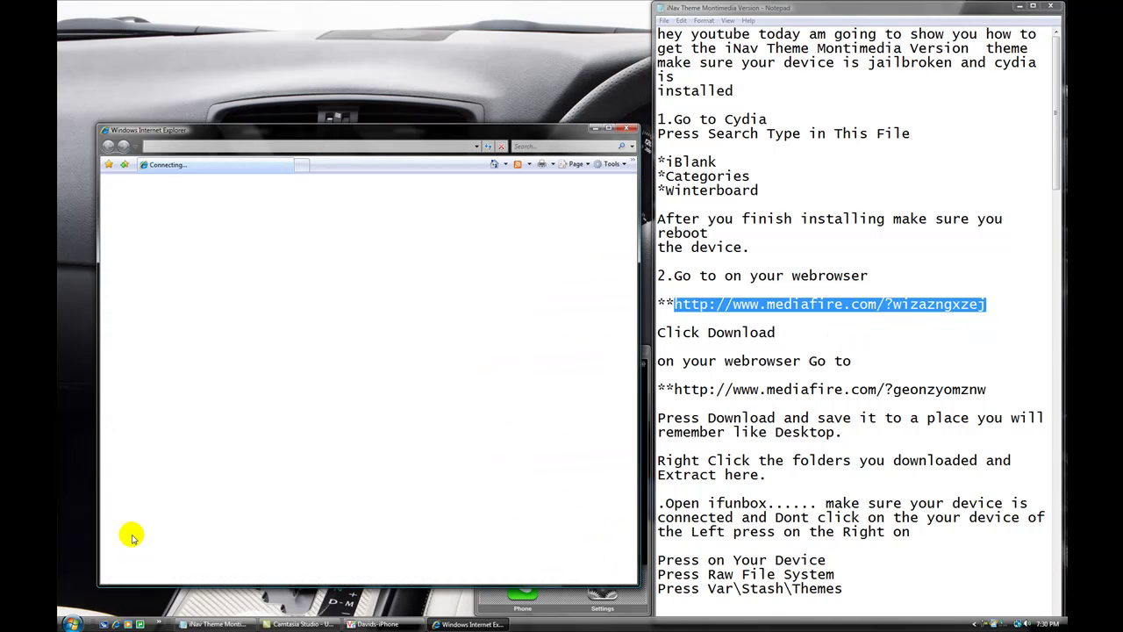
pyautogui.click(233, 148)
pyautogui.rightClick(232, 148)
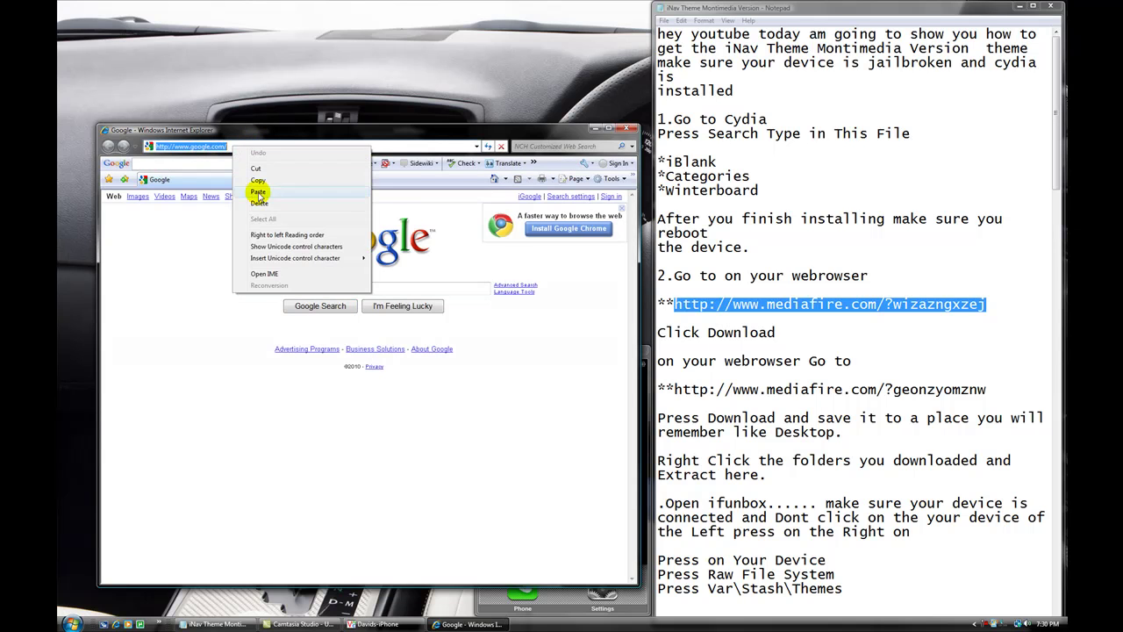
pyautogui.click(264, 195)
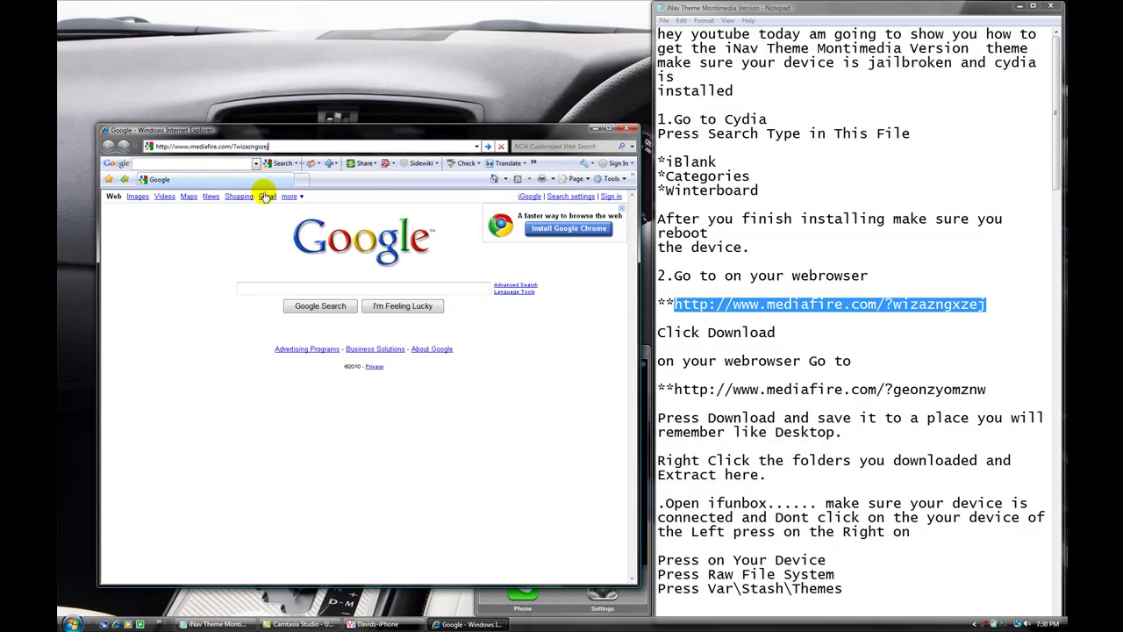
pyautogui.press('Return')
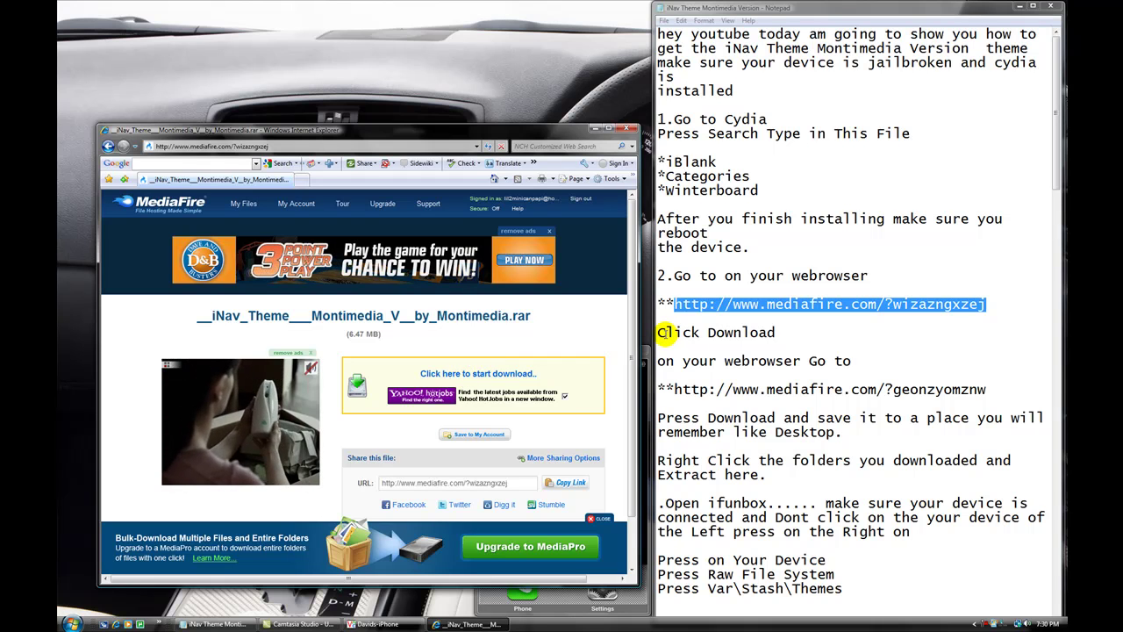
# Step: Start downloading the iNav theme .rar archive from MediaFire and cancel the file download
pyautogui.moveTo(660, 332); pyautogui.dragTo(777, 334)
pyautogui.click(778, 333)
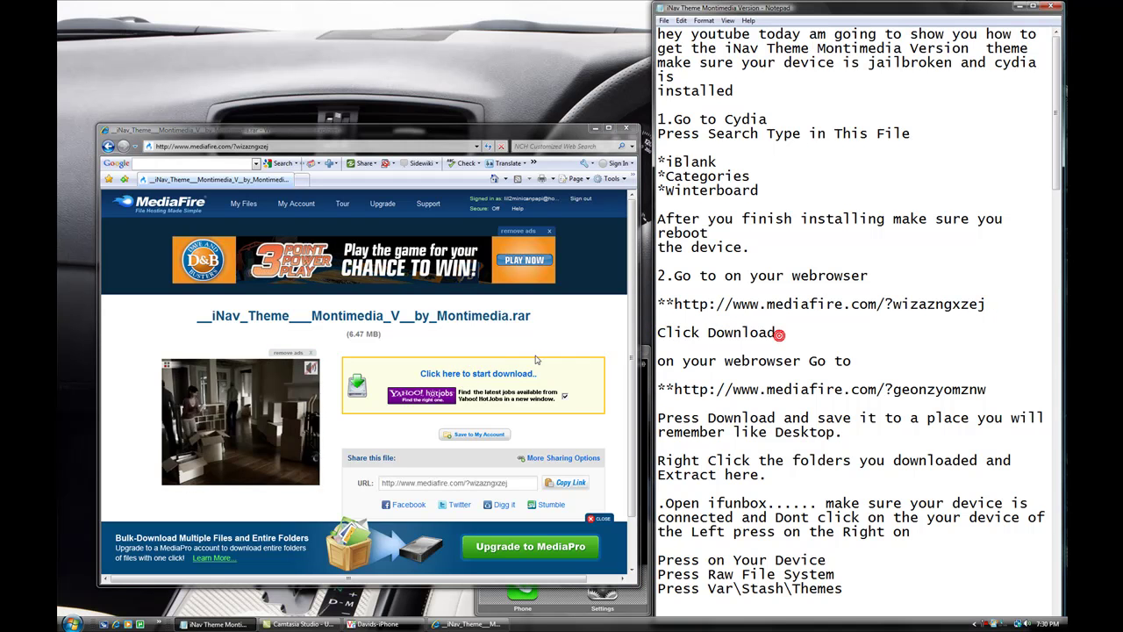
pyautogui.click(491, 374)
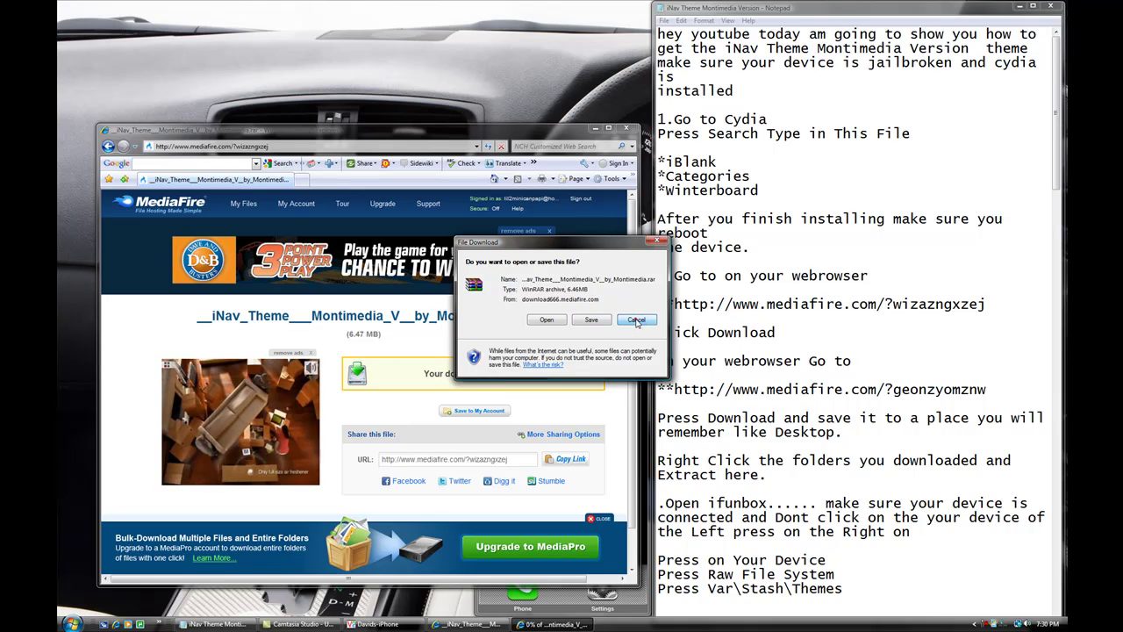
pyautogui.click(637, 320)
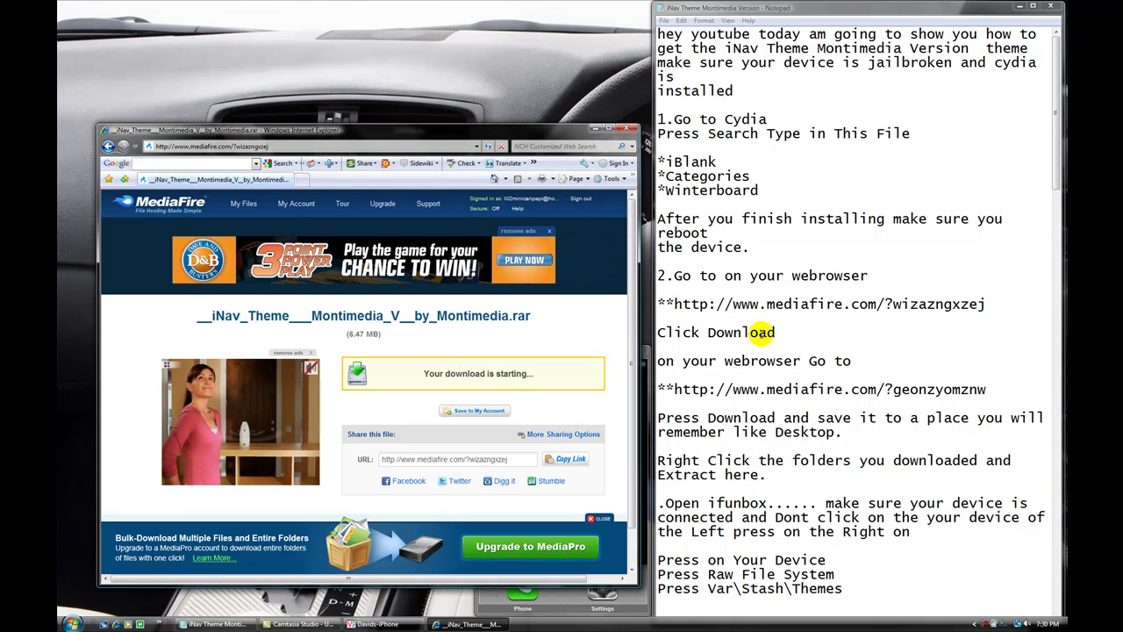
pyautogui.click(758, 334)
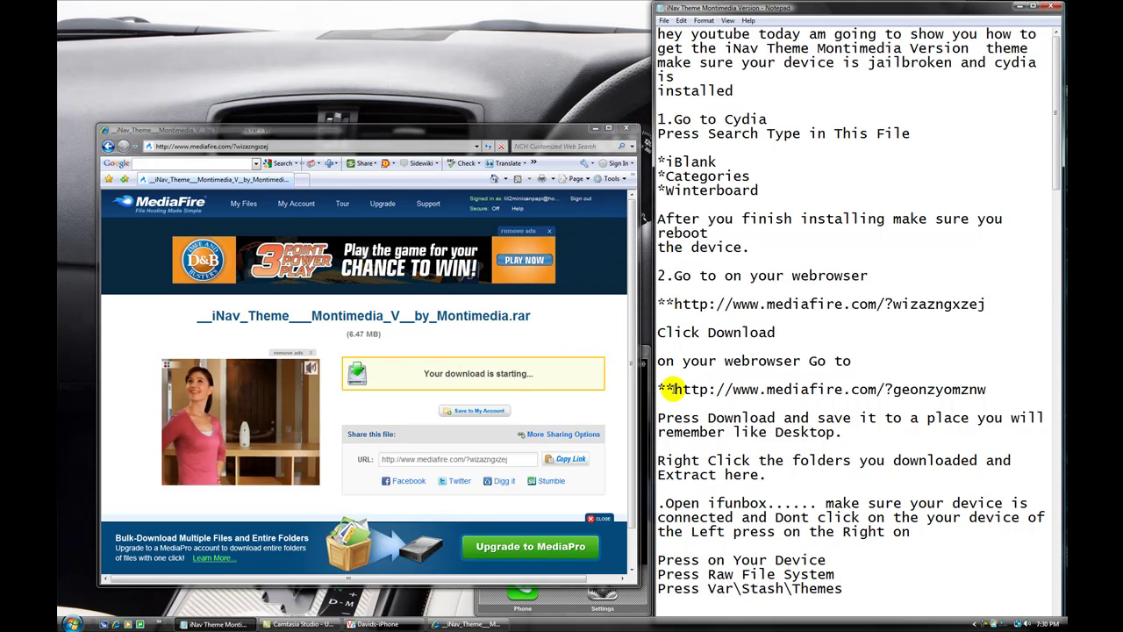
pyautogui.moveTo(674, 389); pyautogui.dragTo(1014, 393)
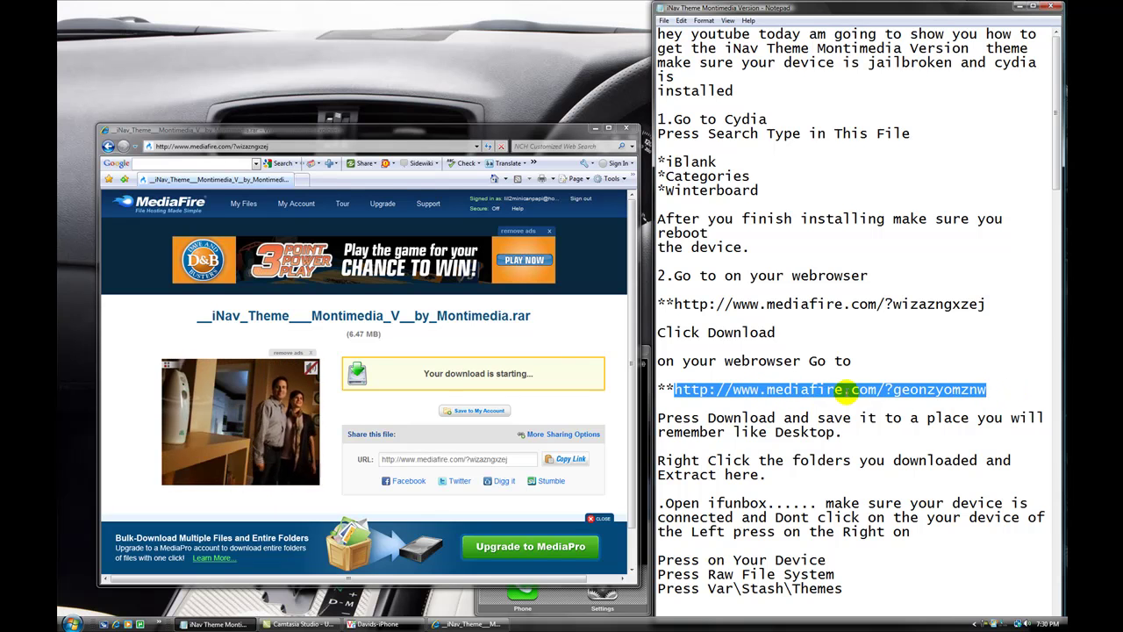
pyautogui.rightClick(846, 392)
pyautogui.click(874, 428)
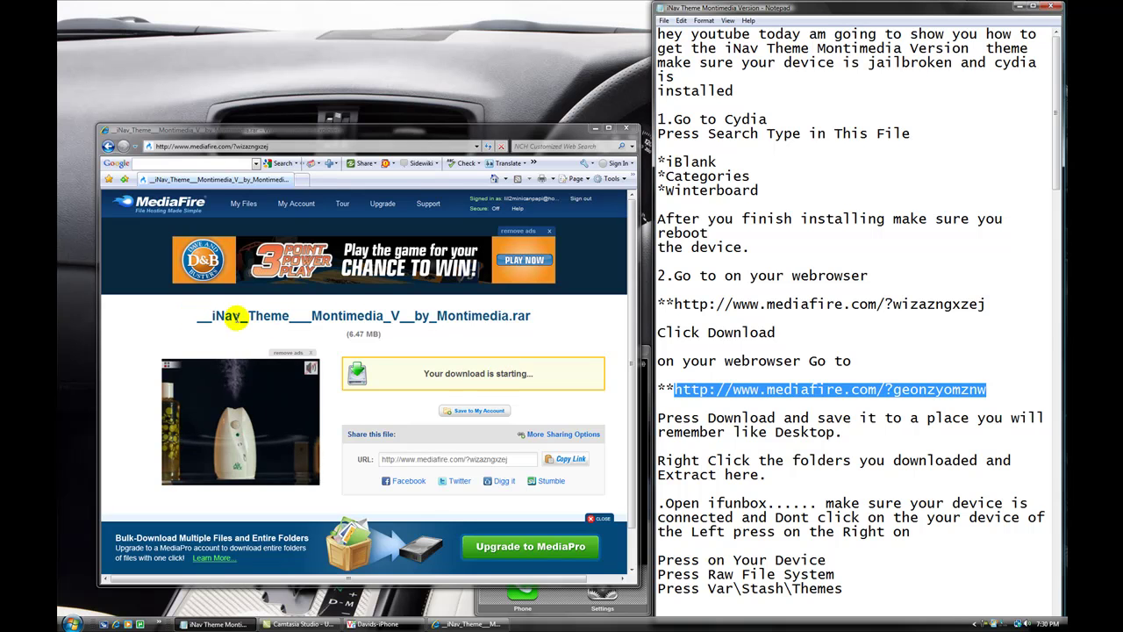
pyautogui.click(272, 146)
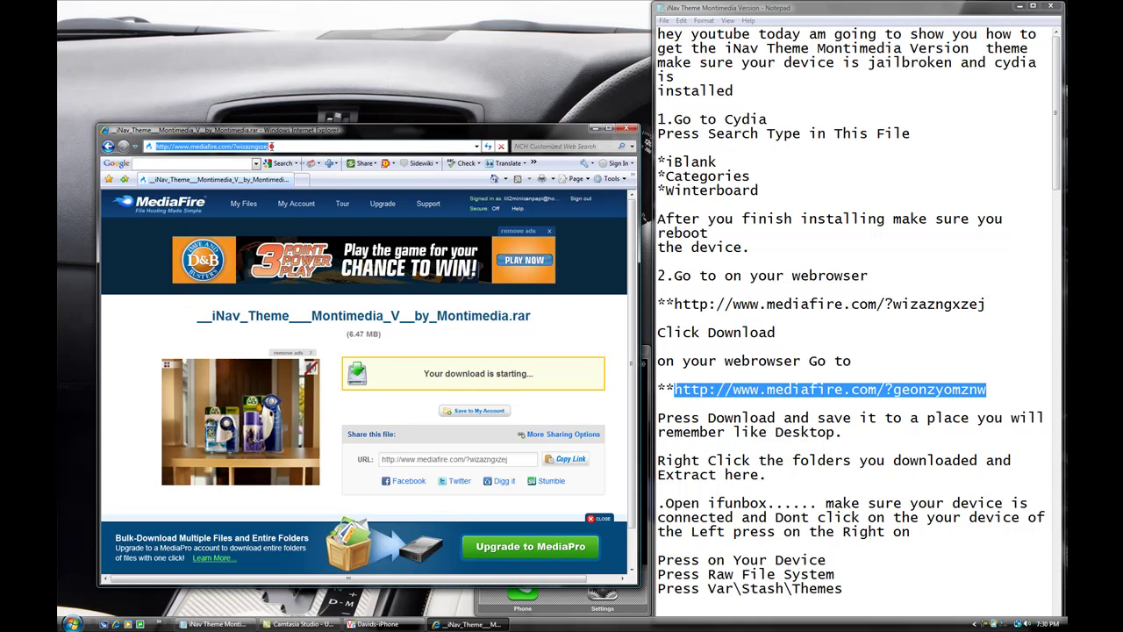
pyautogui.rightClick(270, 146)
pyautogui.click(321, 195)
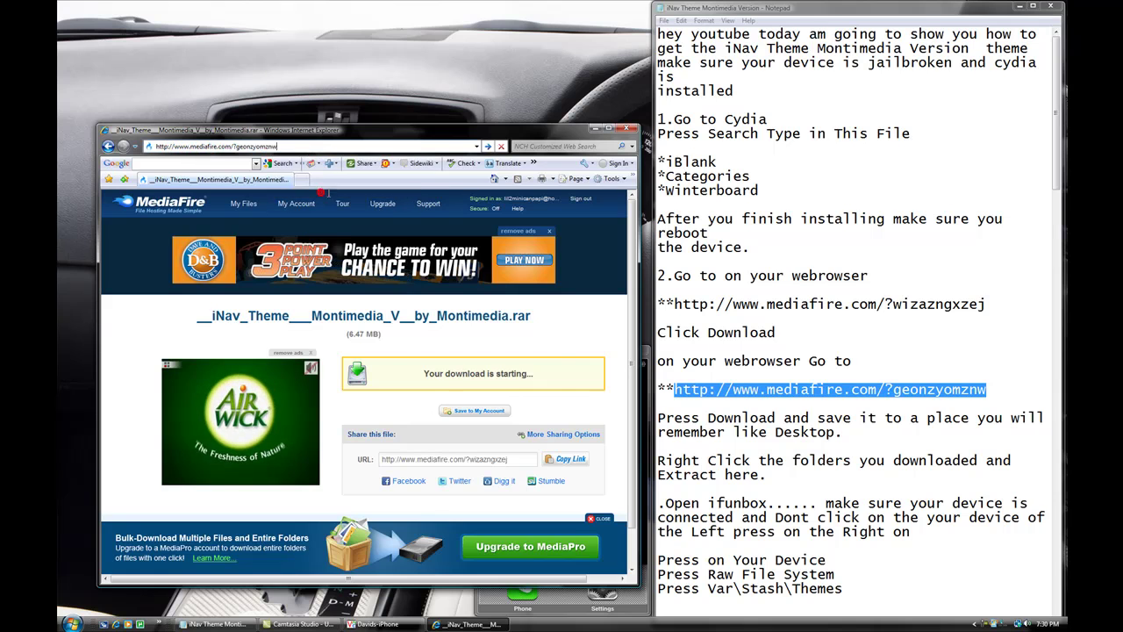
pyautogui.press('Return')
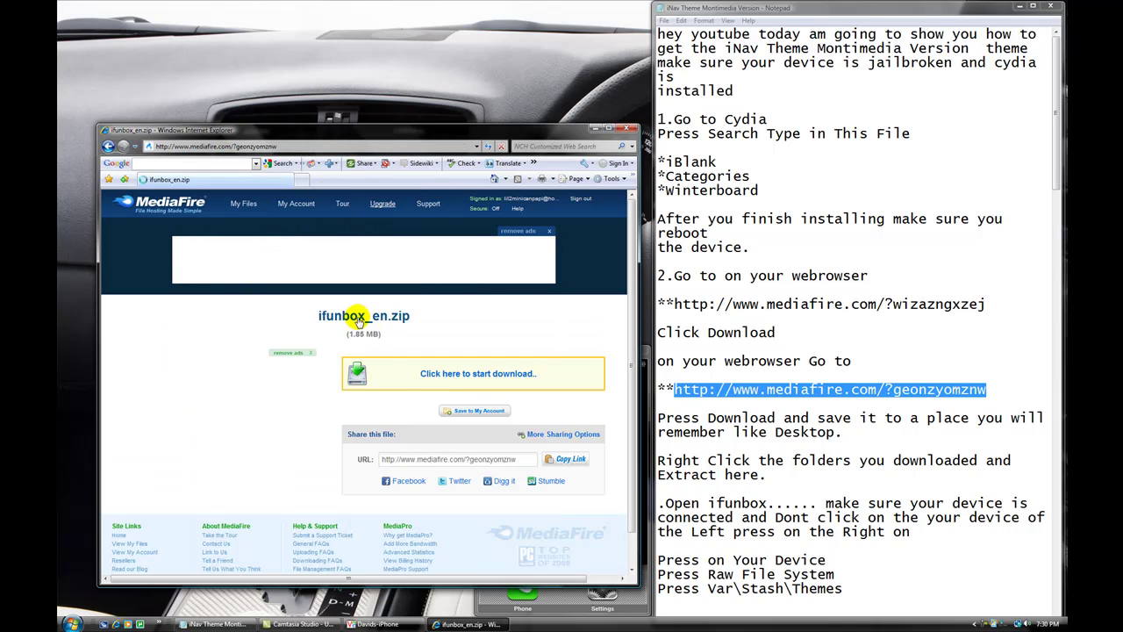
# Step: Start downloading ifunbox_en.zip, cancel the file download and close the browser window
pyautogui.click(466, 374)
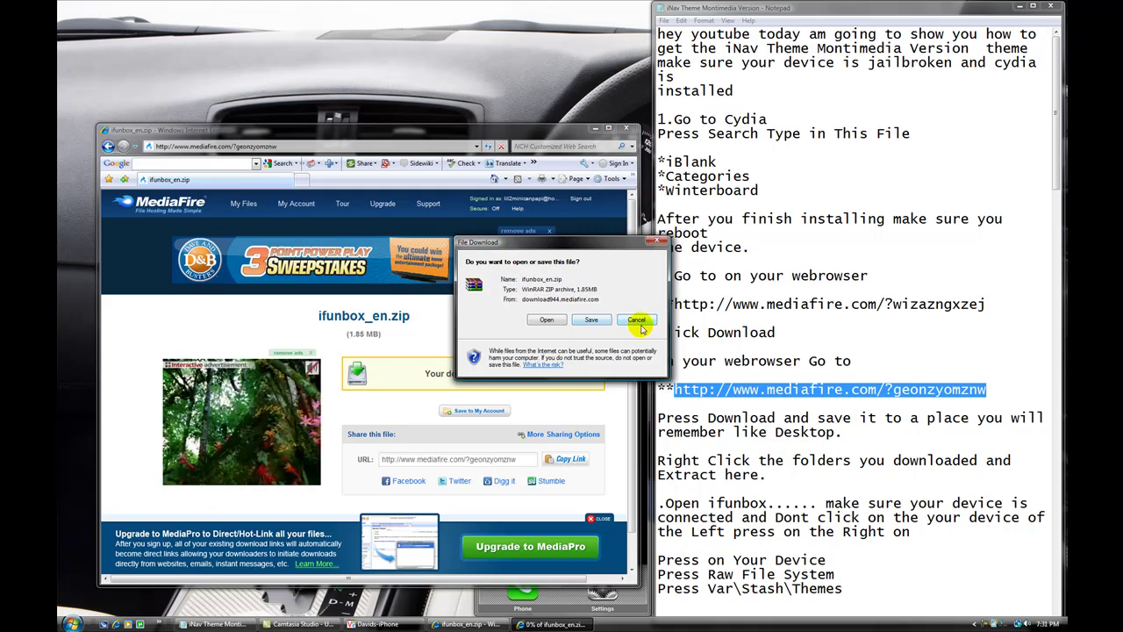
pyautogui.click(637, 320)
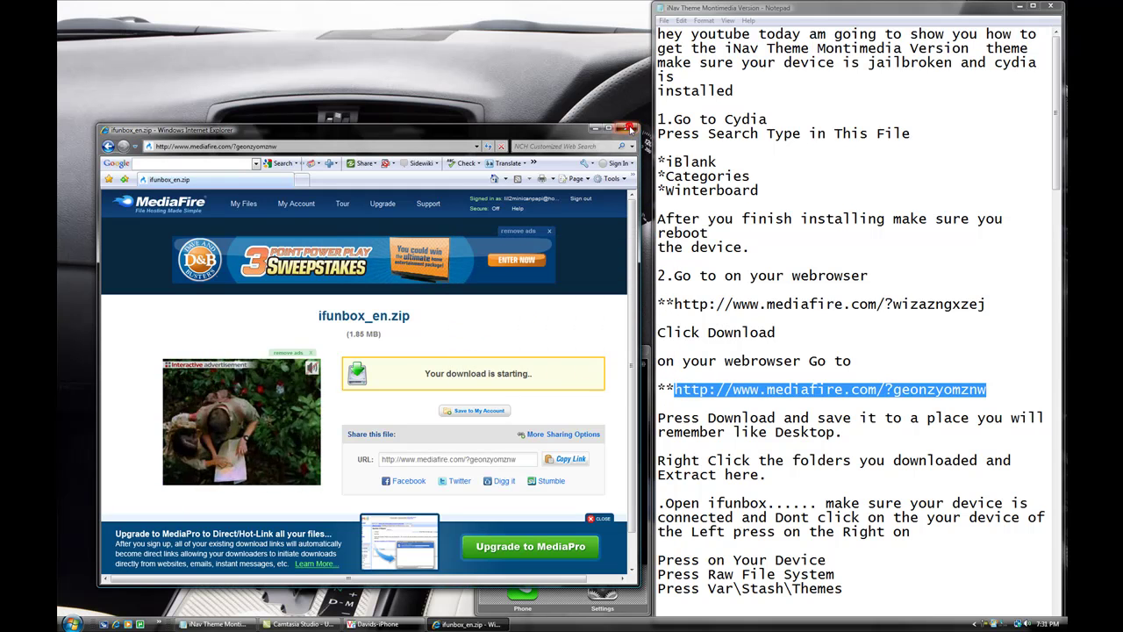
pyautogui.click(630, 129)
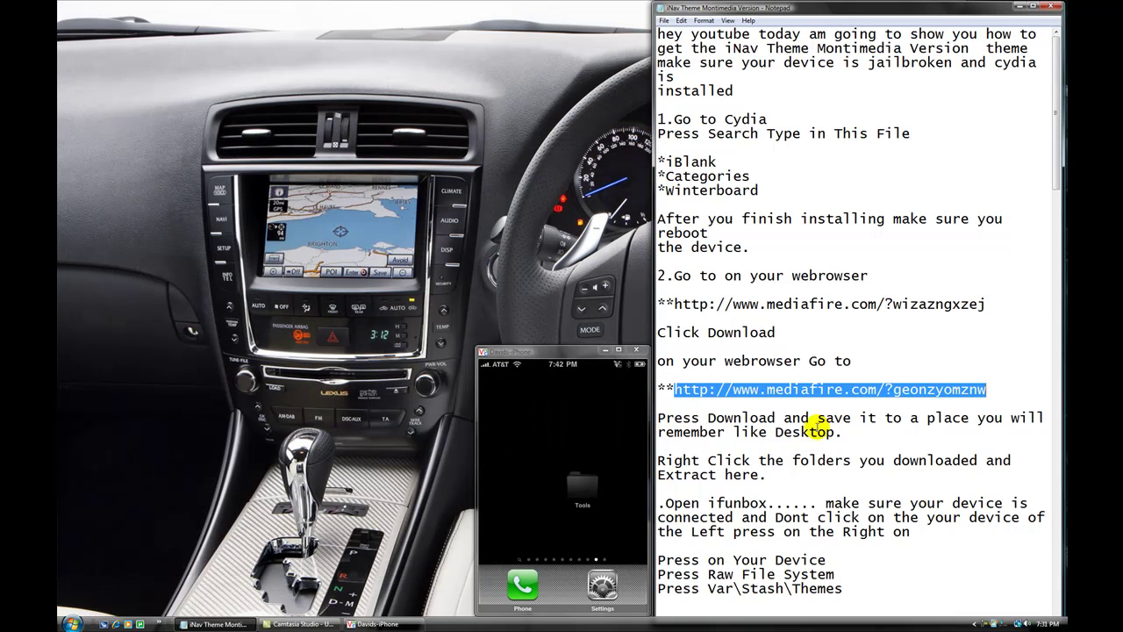
# Step: Review the notes' extraction instruction and turn on the display of desktop icons
pyautogui.moveTo(658, 460); pyautogui.dragTo(894, 471)
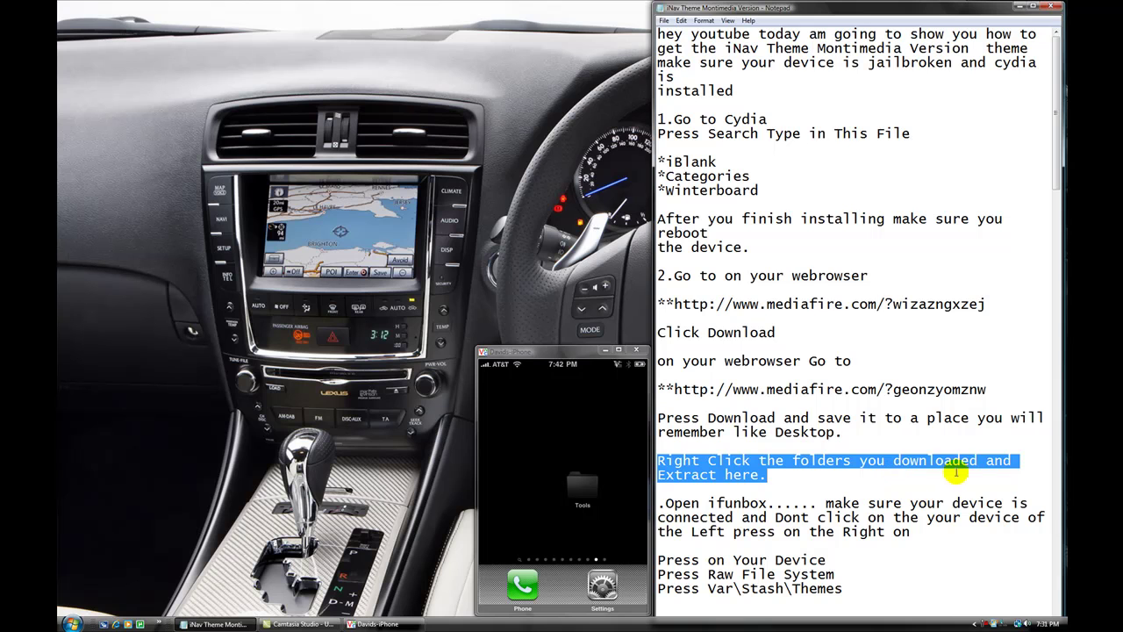
pyautogui.click(848, 479)
pyautogui.rightClick(664, 221)
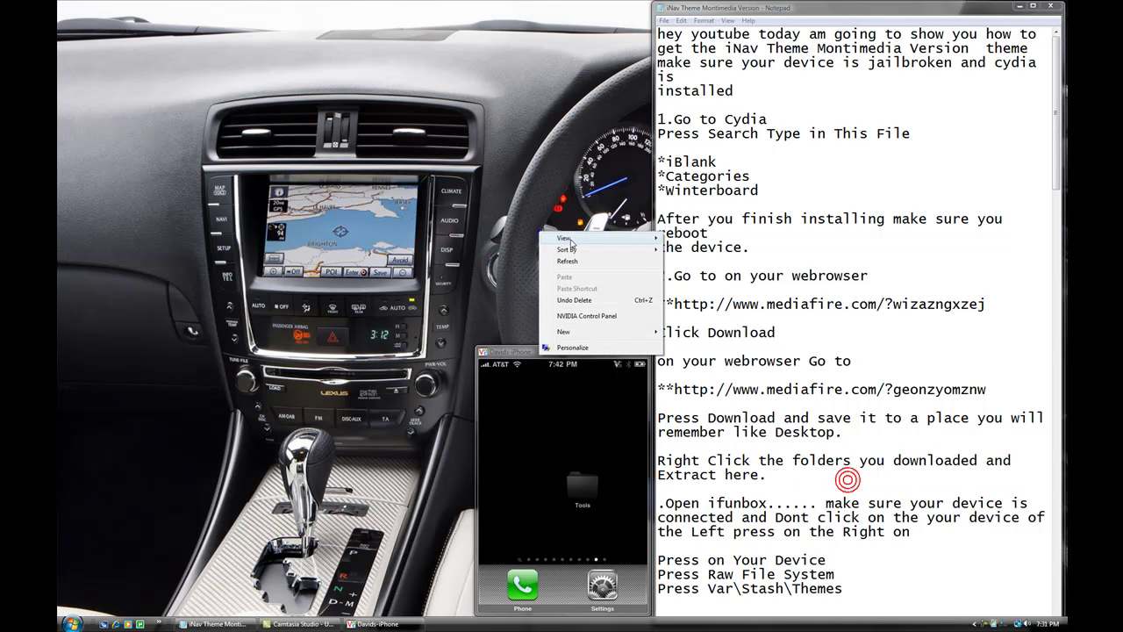
pyautogui.moveTo(645, 250)
pyautogui.click(701, 303)
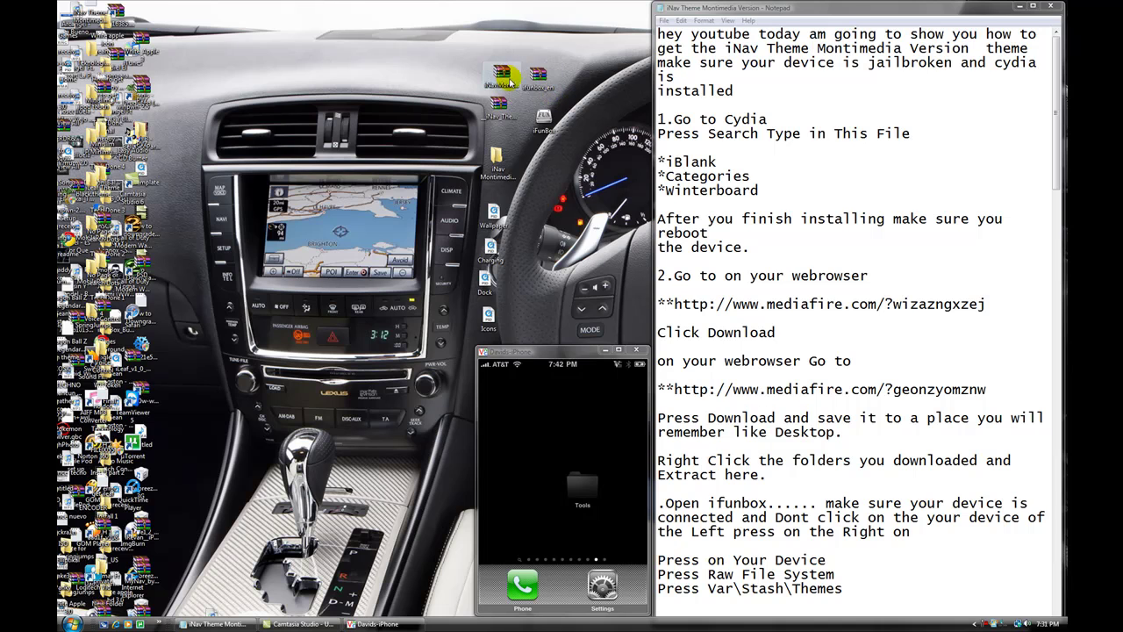
# Step: Extract the iNavMontimedia.theme and ifunbox_en archives directly onto the desktop with WinRAR
pyautogui.rightClick(511, 79)
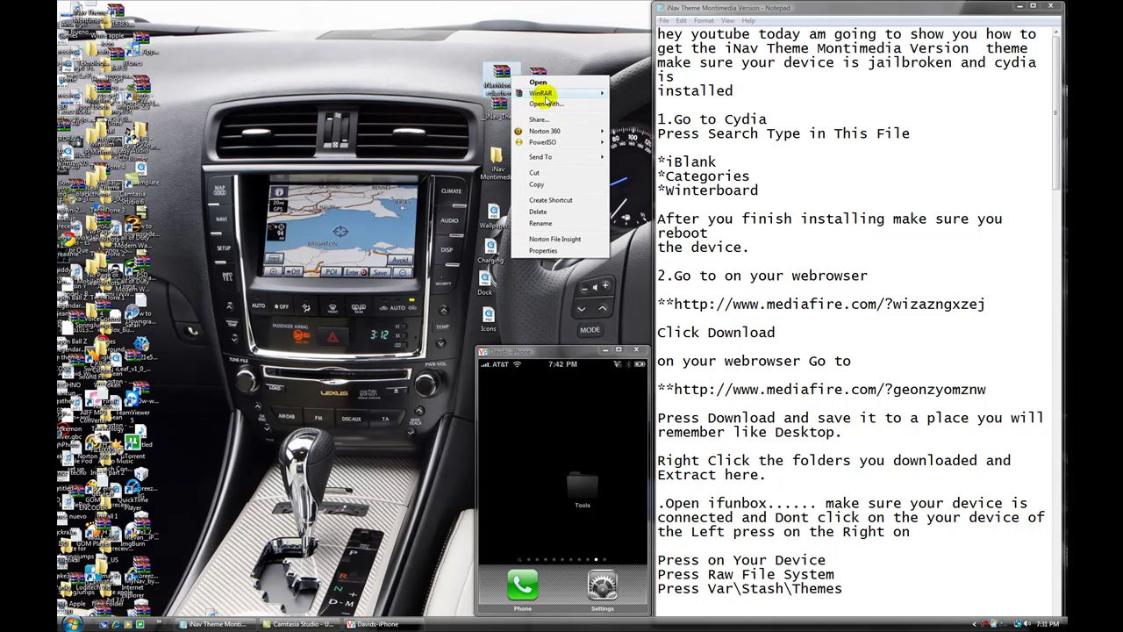
pyautogui.moveTo(544, 93)
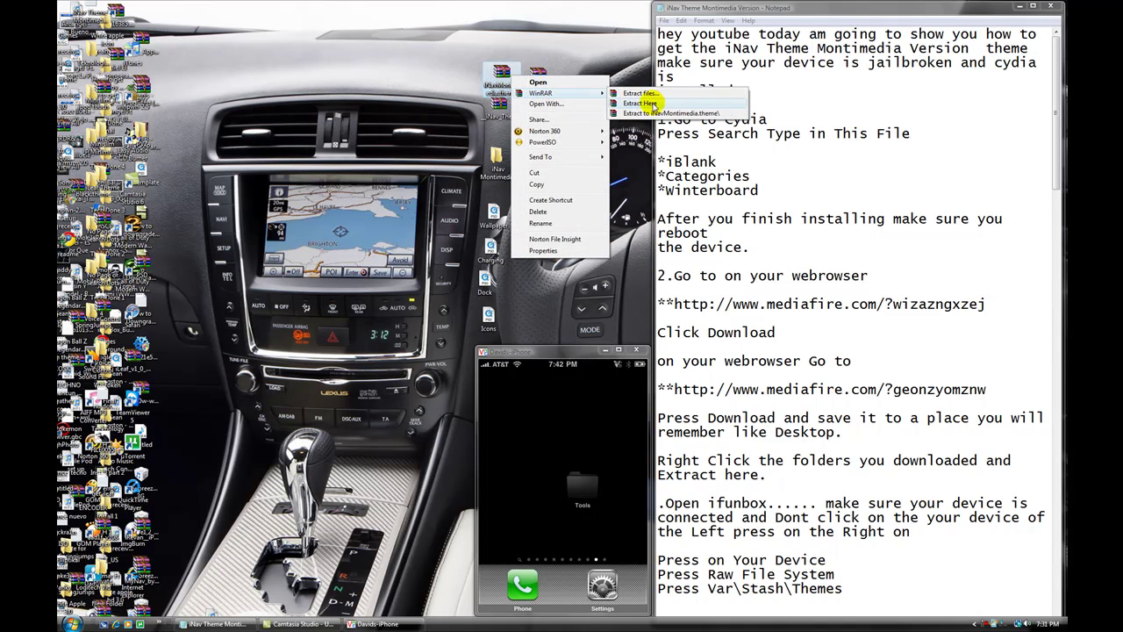
pyautogui.click(649, 104)
pyautogui.rightClick(537, 77)
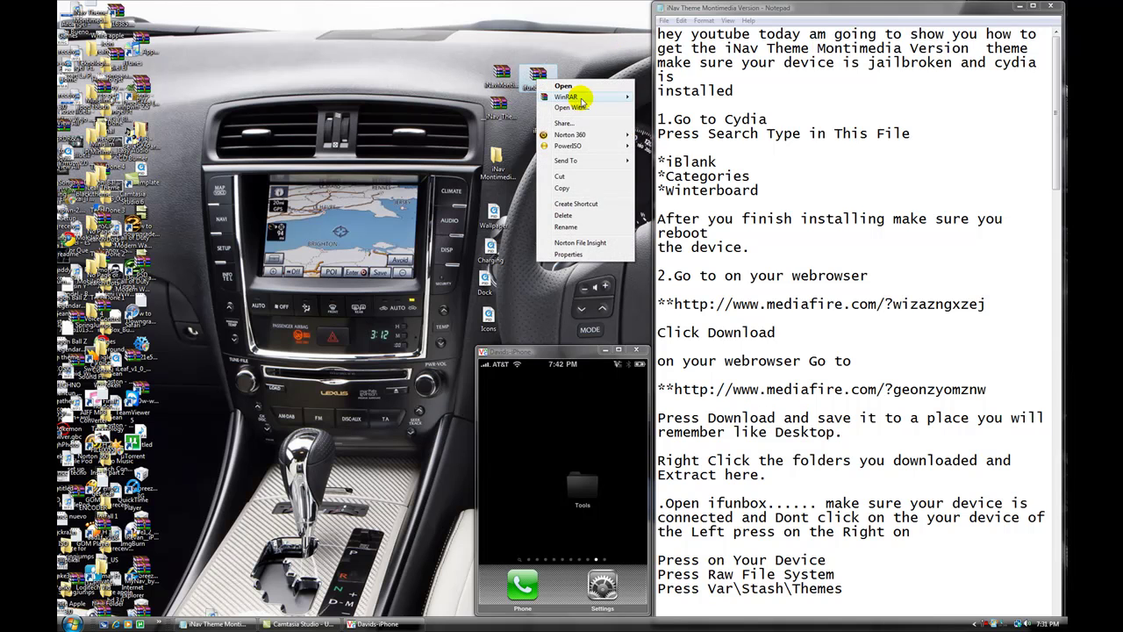
pyautogui.moveTo(595, 98)
pyautogui.click(664, 104)
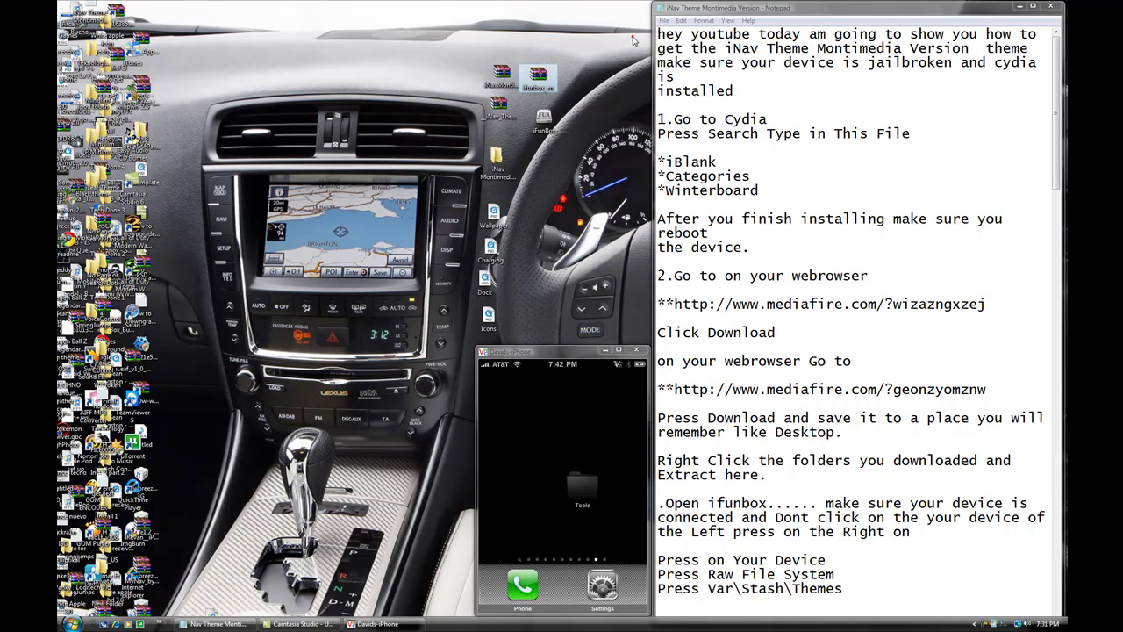
# Step: Extract the iNav Theme Montimedia V archive directly onto the desktop with WinRAR
pyautogui.rightClick(505, 107)
pyautogui.moveTo(532, 123)
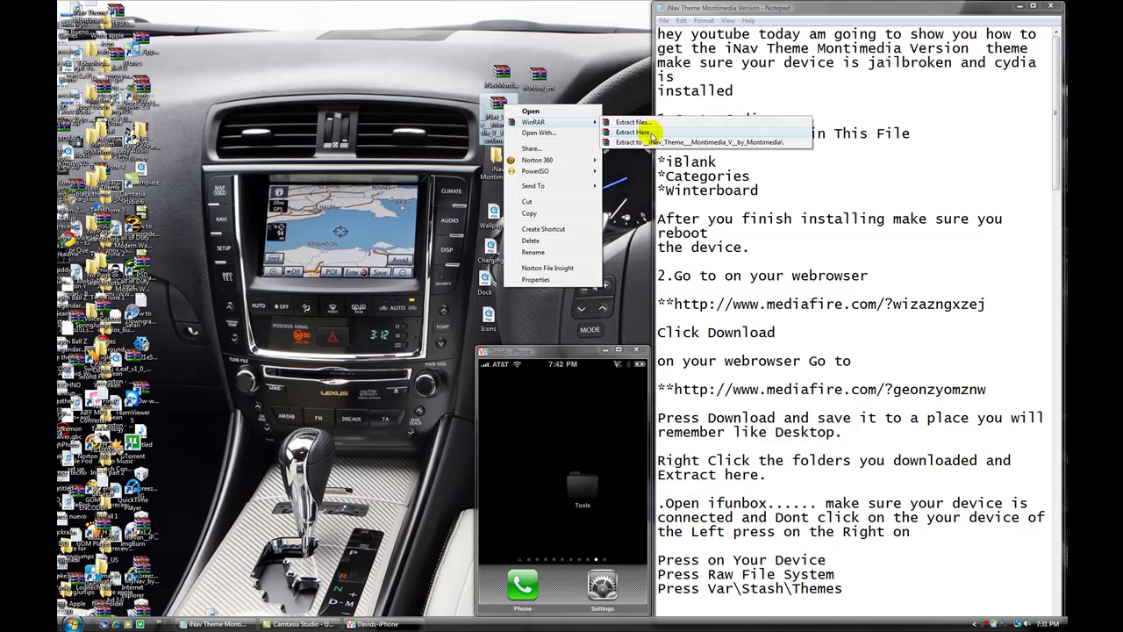
pyautogui.click(640, 131)
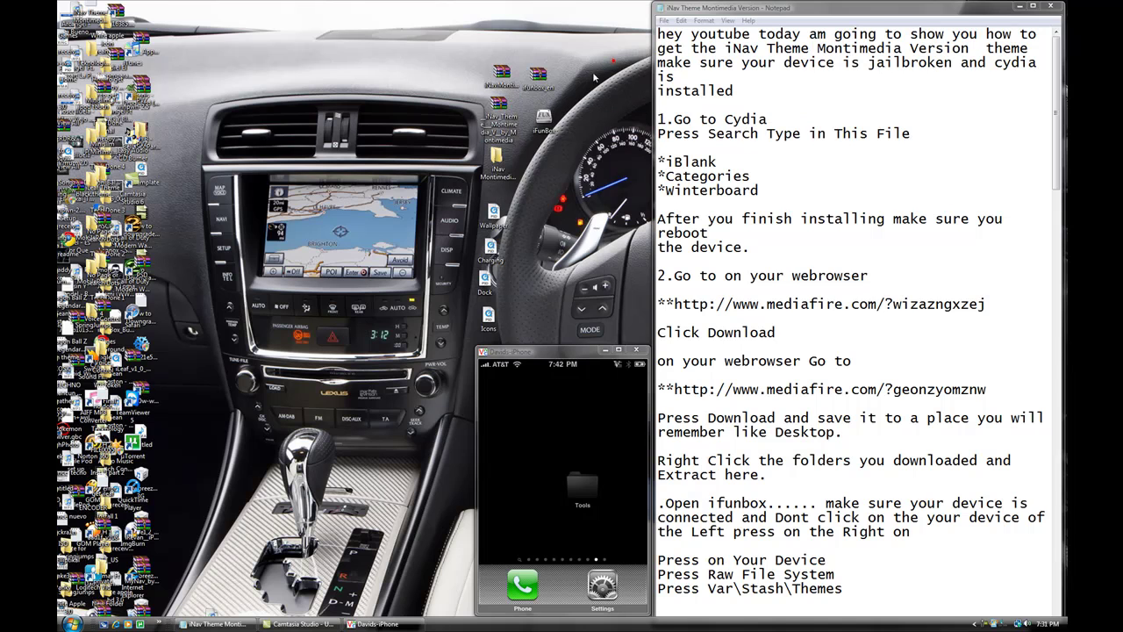
pyautogui.rightClick(500, 105)
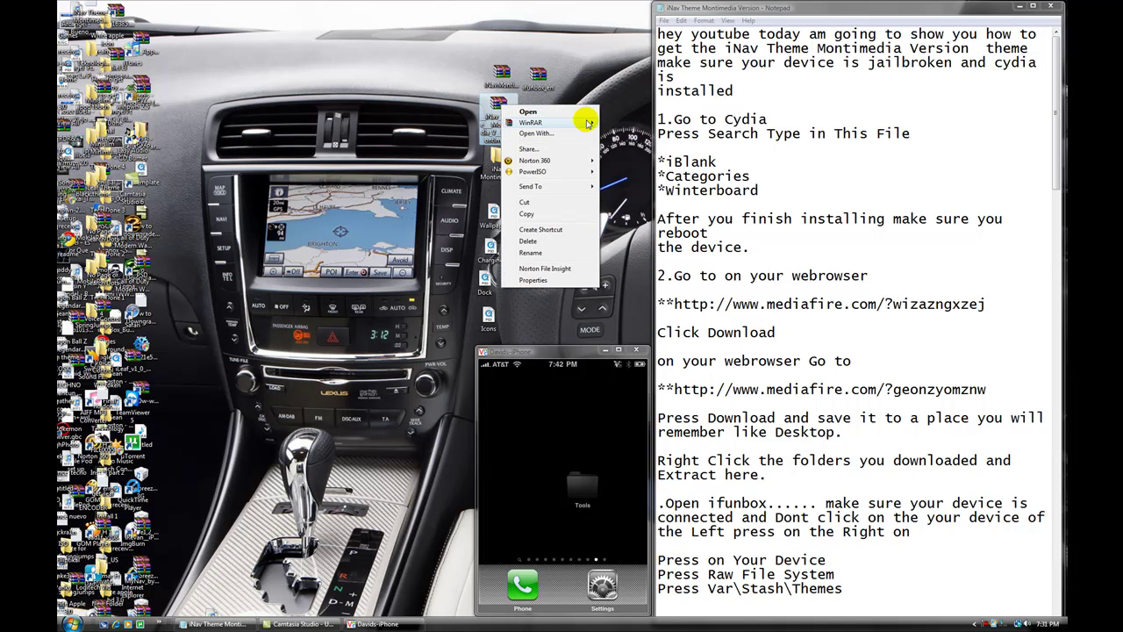
pyautogui.moveTo(588, 123)
pyautogui.click(628, 136)
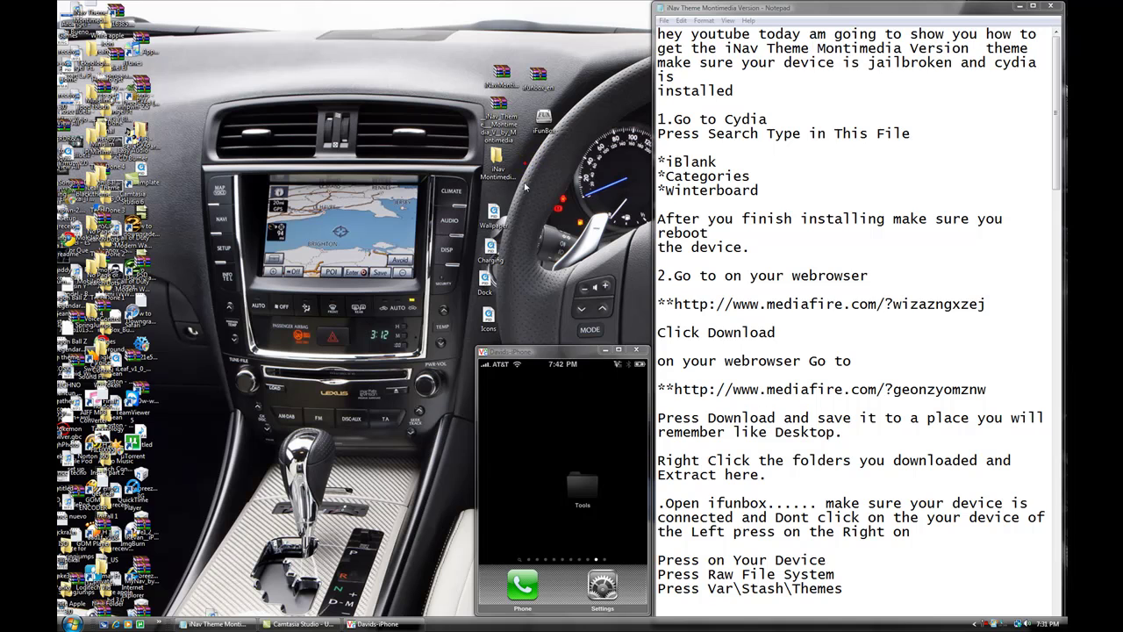
pyautogui.moveTo(524, 237); pyautogui.dragTo(542, 301)
# Step: Review the notes' iFunBox instruction, launch iFunBox from the desktop and move its window clear of the notes
pyautogui.click(715, 377)
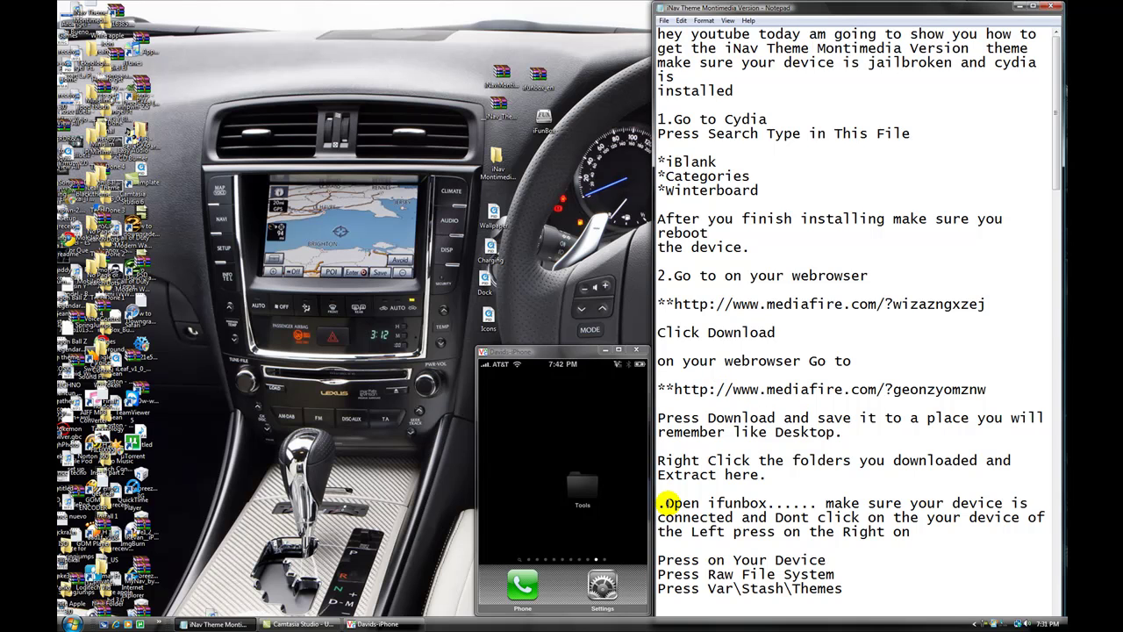
pyautogui.moveTo(666, 503); pyautogui.dragTo(924, 539)
pyautogui.click(925, 538)
pyautogui.rightClick(547, 122)
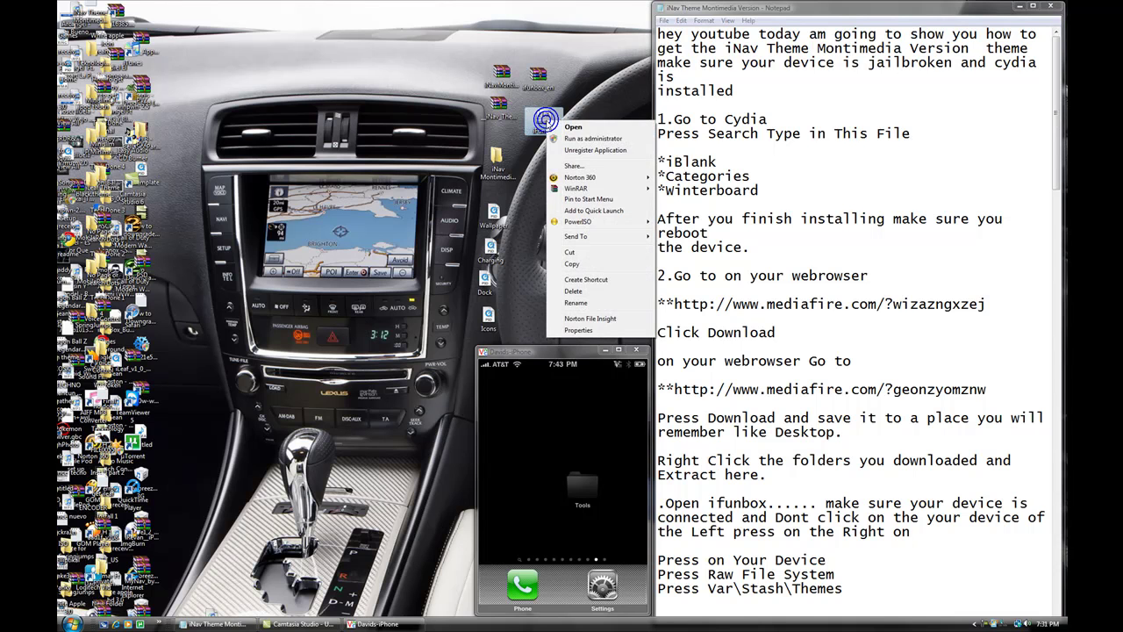
pyautogui.click(573, 129)
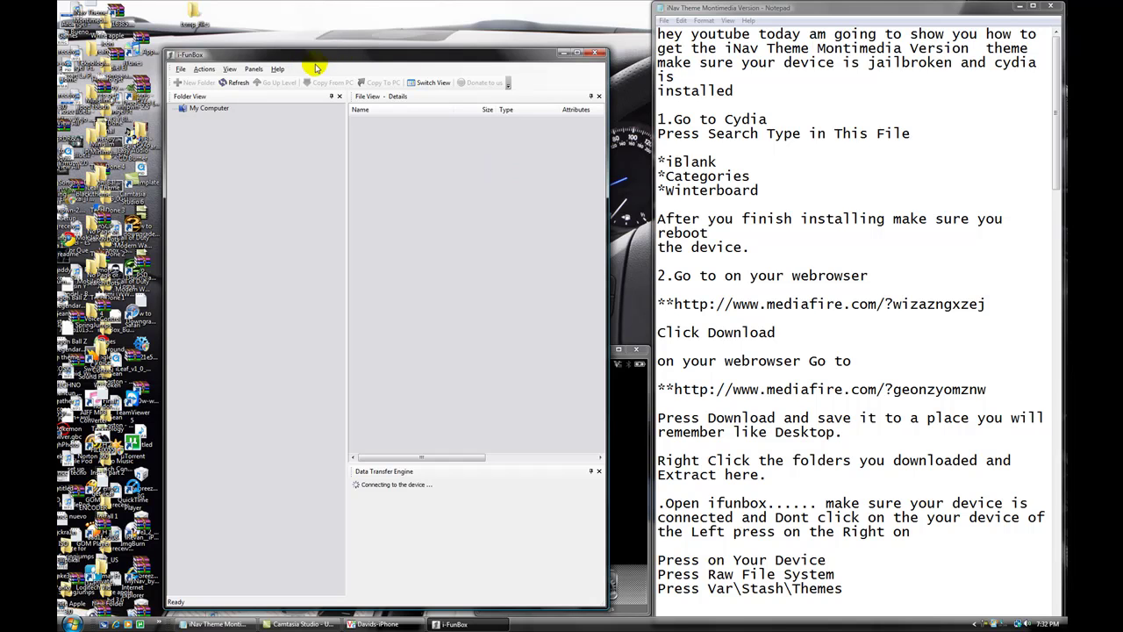
pyautogui.moveTo(332, 55); pyautogui.dragTo(268, 19)
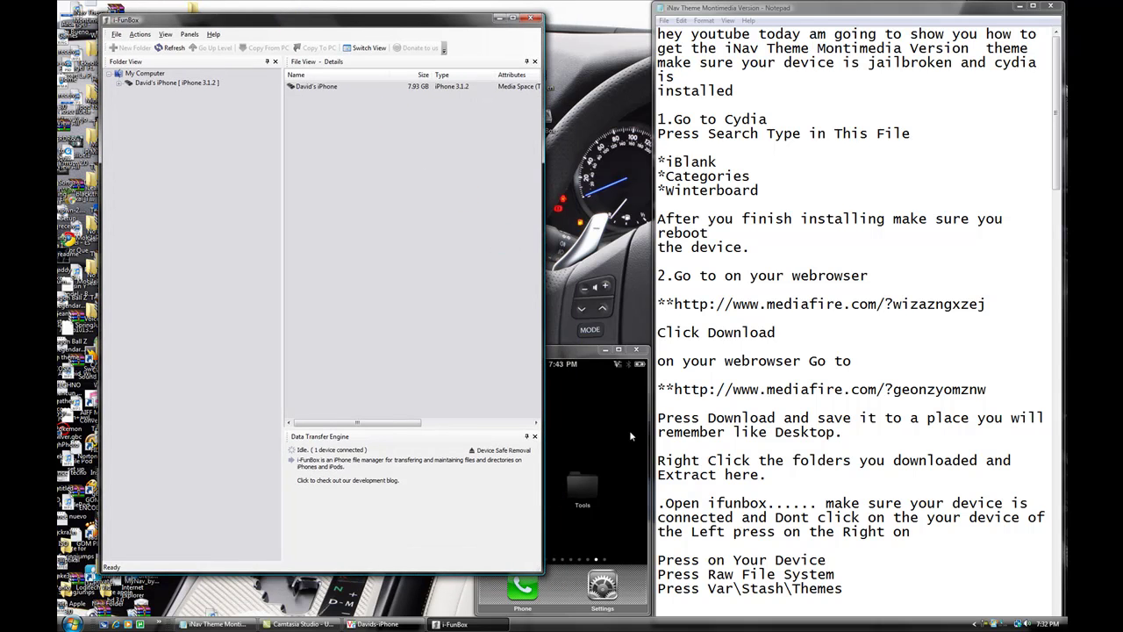
# Step: Open the connected iPhone in the file view and go into its Raw File System, following the notes
pyautogui.click(241, 106)
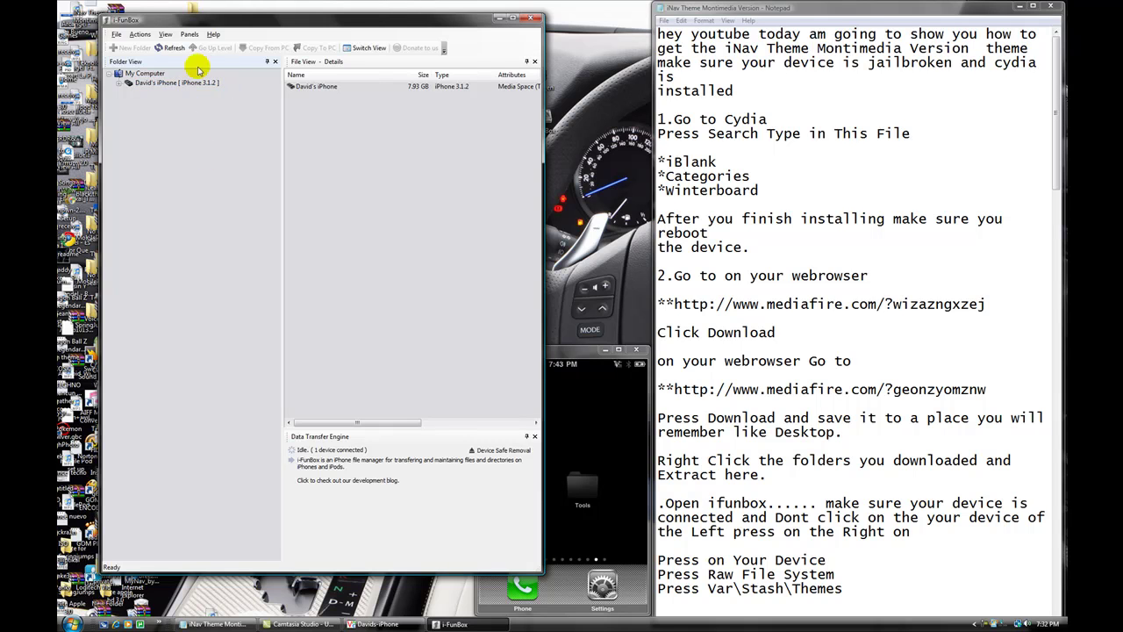
pyautogui.click(333, 88)
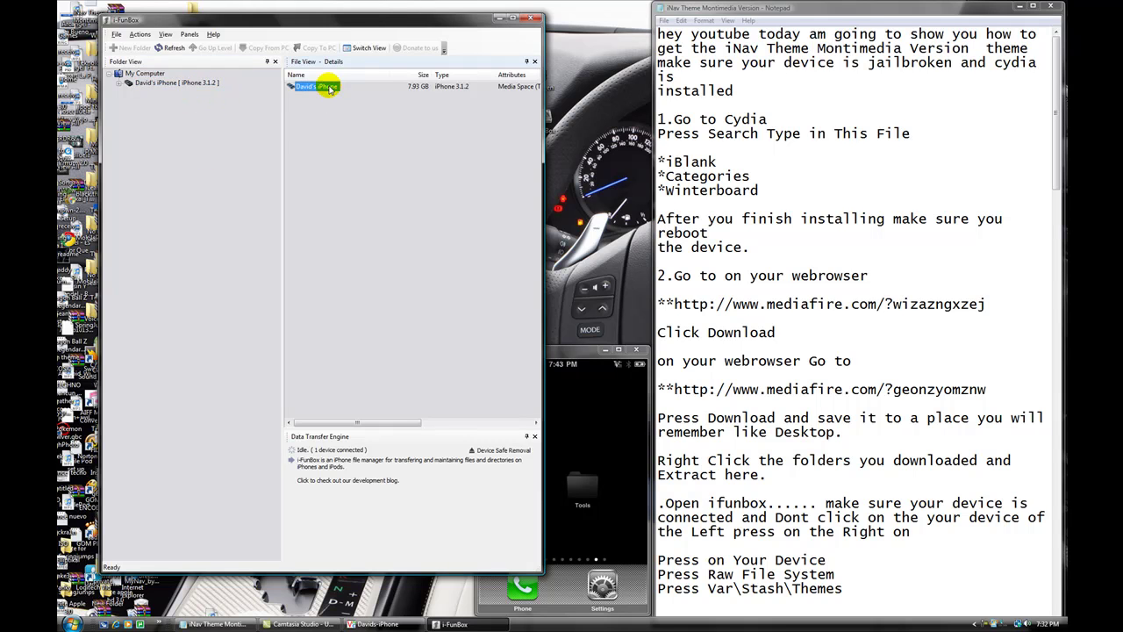
pyautogui.doubleClick(329, 89)
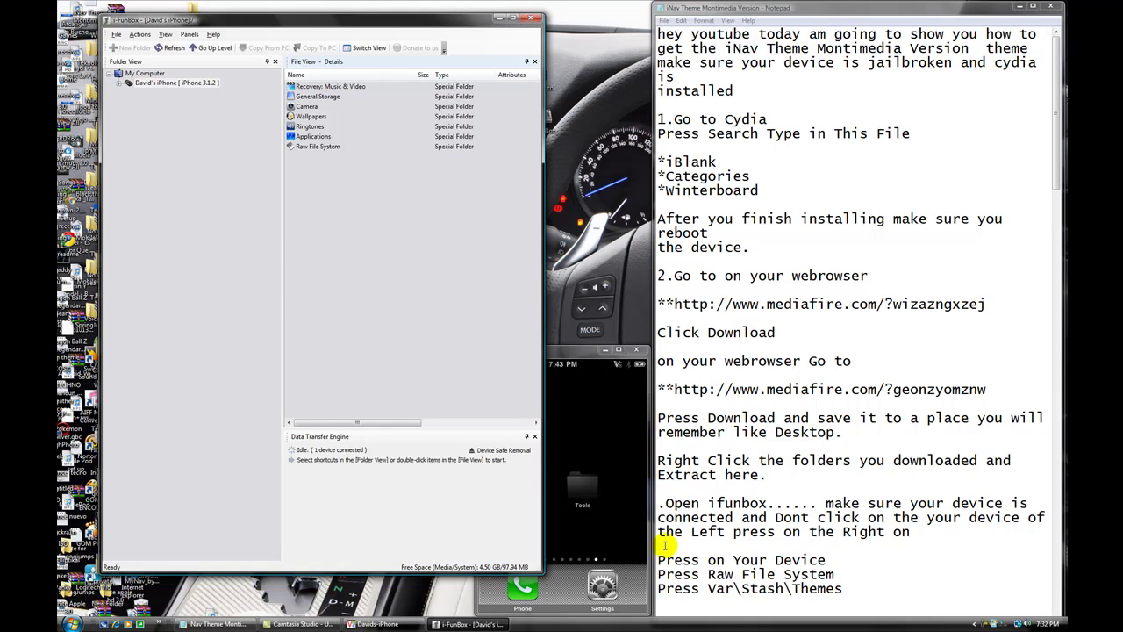
pyautogui.moveTo(658, 560); pyautogui.dragTo(831, 559)
pyautogui.click(830, 559)
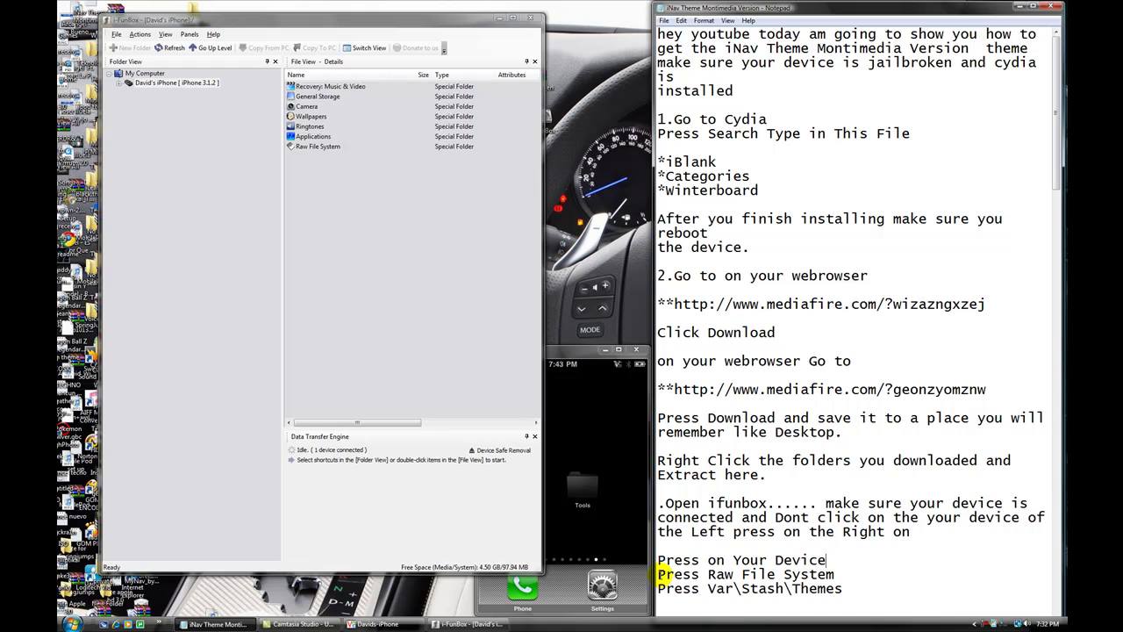
pyautogui.moveTo(658, 574); pyautogui.dragTo(852, 574)
pyautogui.click(852, 565)
pyautogui.doubleClick(317, 146)
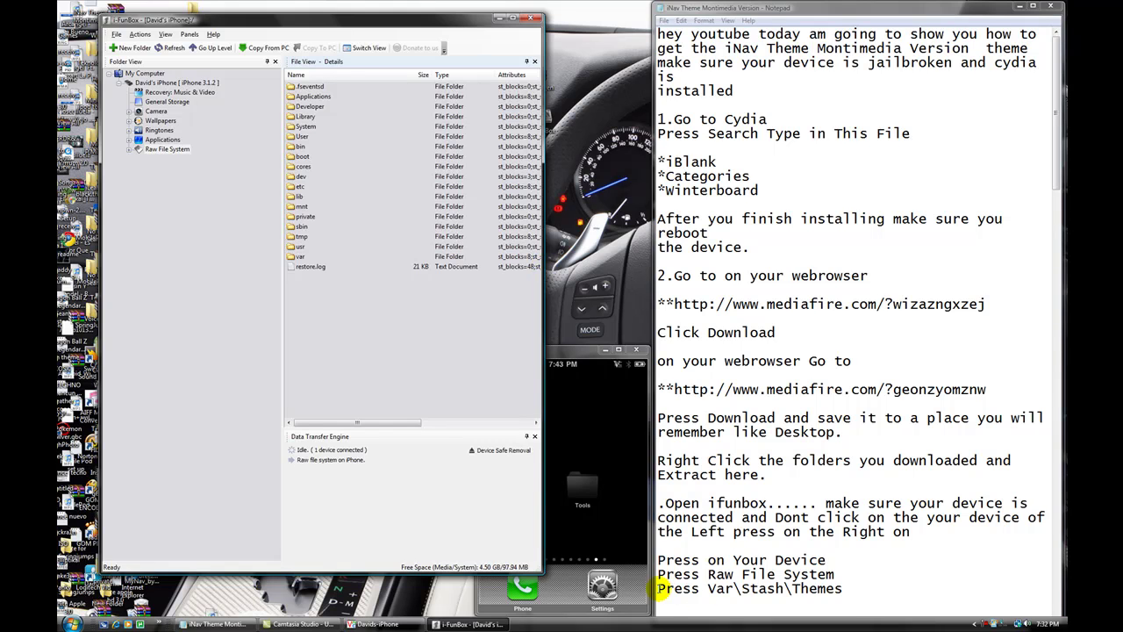
# Step: Browse from the raw file system through var and stash into the Themes.AvSVPI folder
pyautogui.moveTo(660, 588); pyautogui.dragTo(760, 586)
pyautogui.click(759, 579)
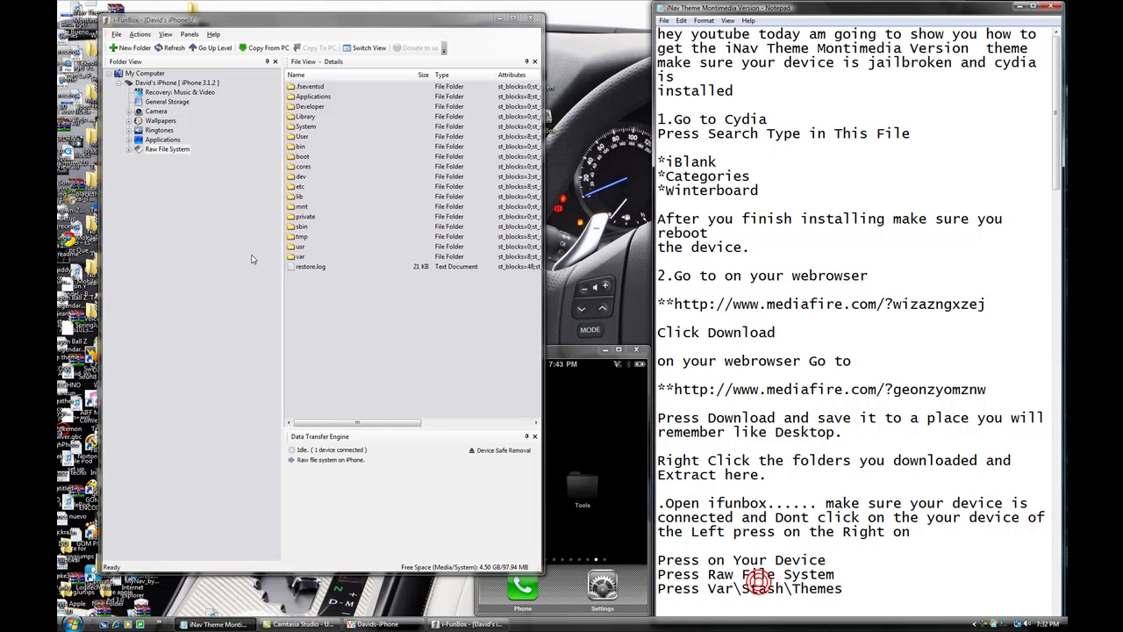
pyautogui.doubleClick(299, 256)
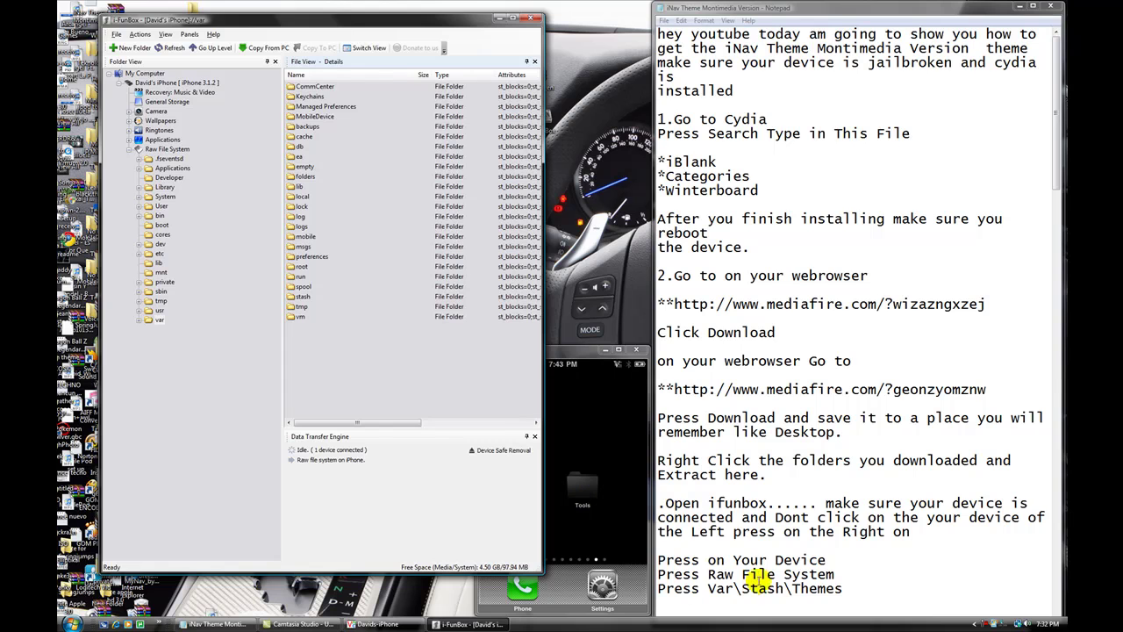
pyautogui.doubleClick(745, 588)
pyautogui.click(781, 588)
pyautogui.doubleClick(303, 297)
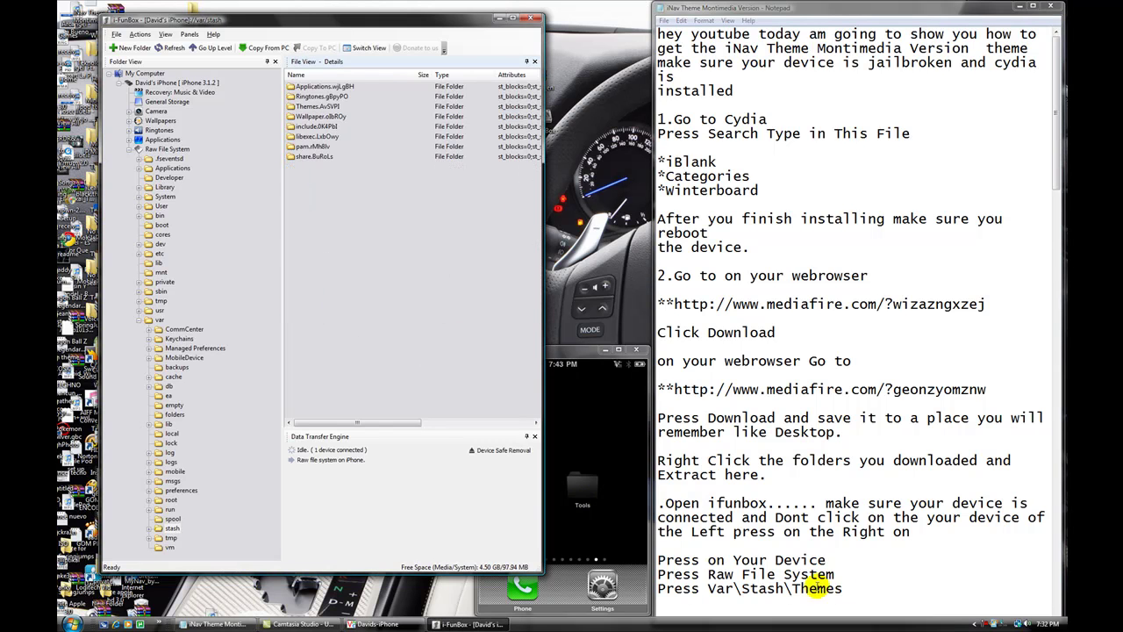
pyautogui.moveTo(792, 588); pyautogui.dragTo(867, 586)
pyautogui.click(867, 586)
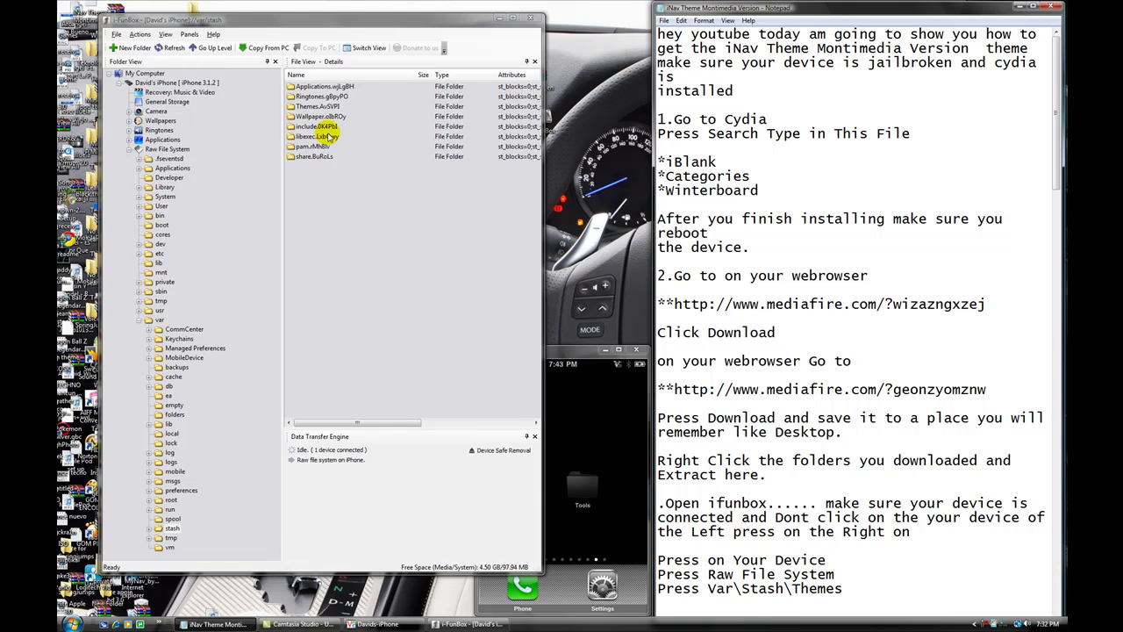
pyautogui.doubleClick(320, 106)
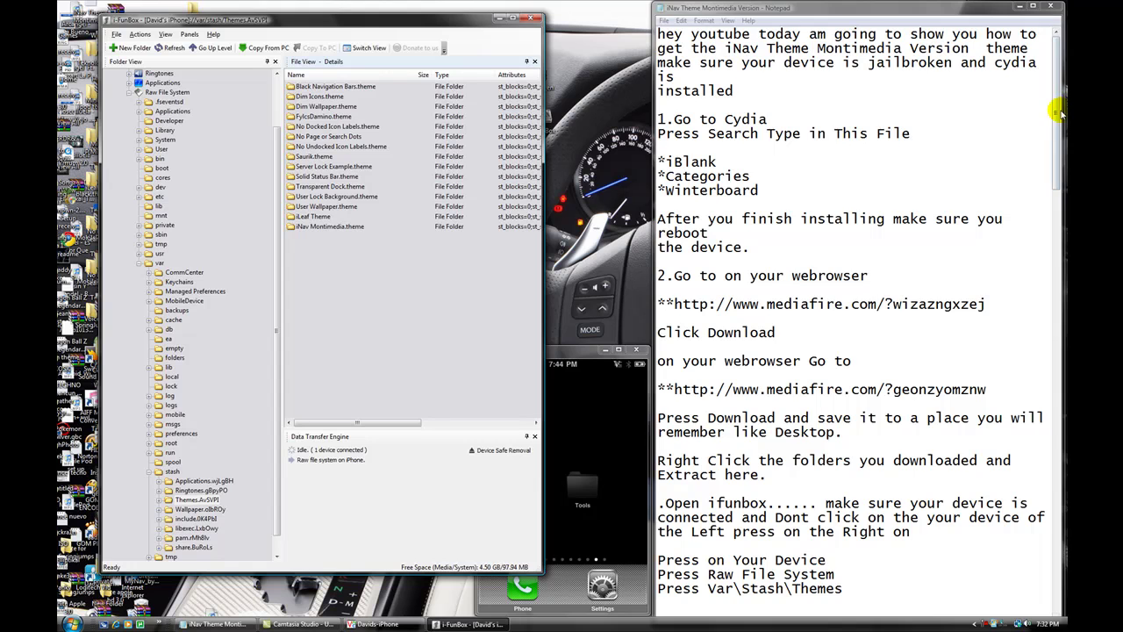
# Step: Review the notes' next instruction, minimize iFunBox and copy the iNav Montimedia.theme folder from the desktop
pyautogui.moveTo(1059, 112); pyautogui.dragTo(1056, 224)
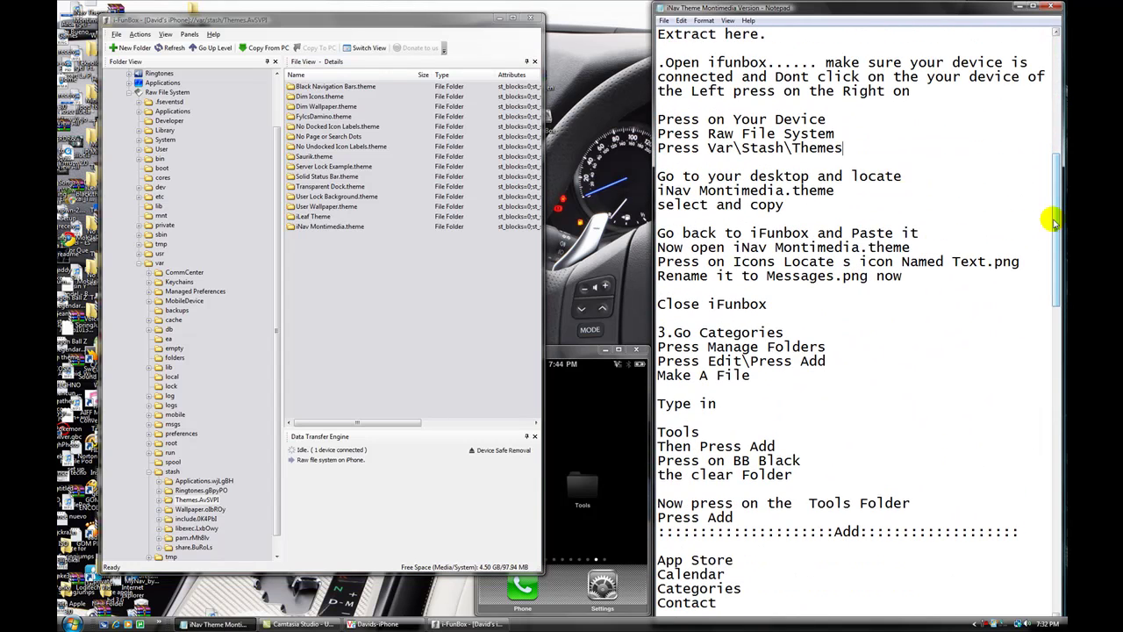
pyautogui.click(501, 21)
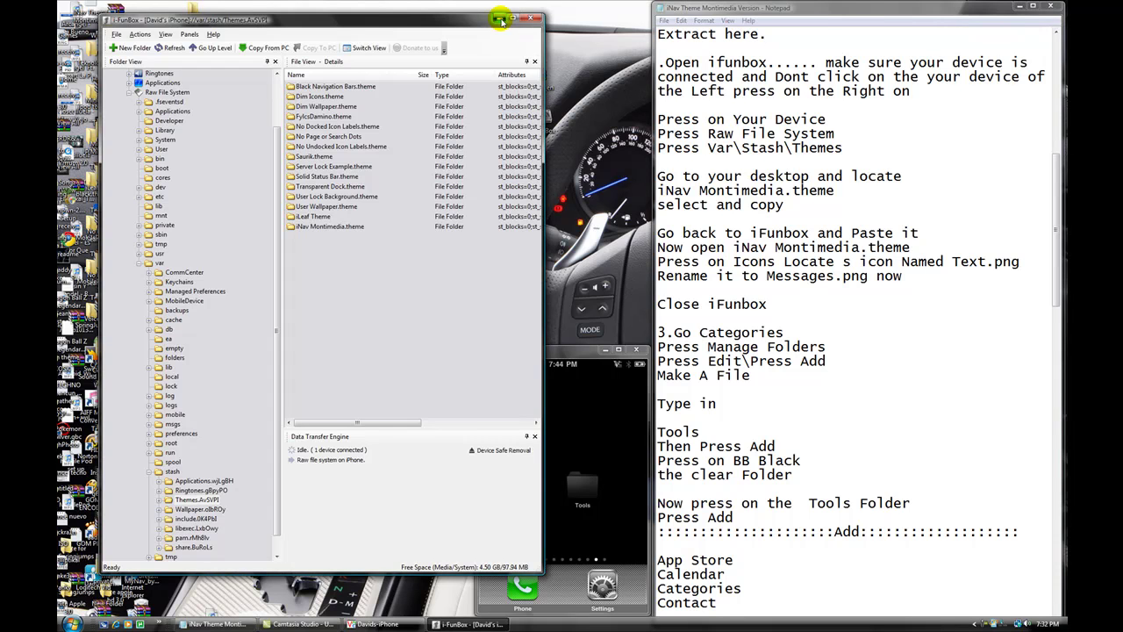
pyautogui.click(501, 21)
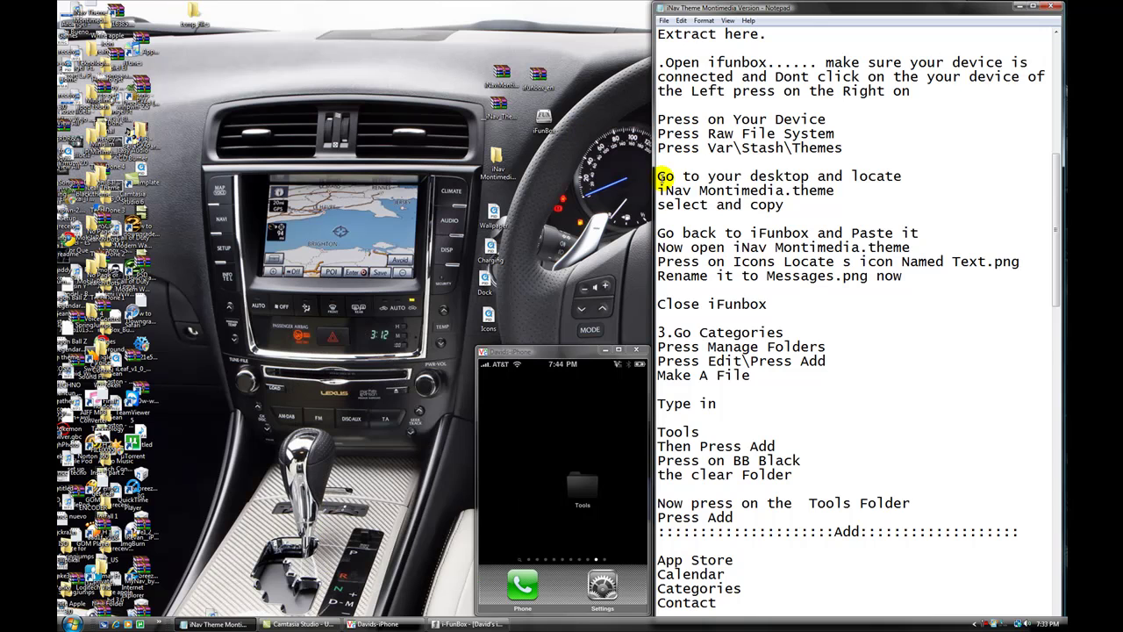
pyautogui.moveTo(657, 176); pyautogui.dragTo(838, 193)
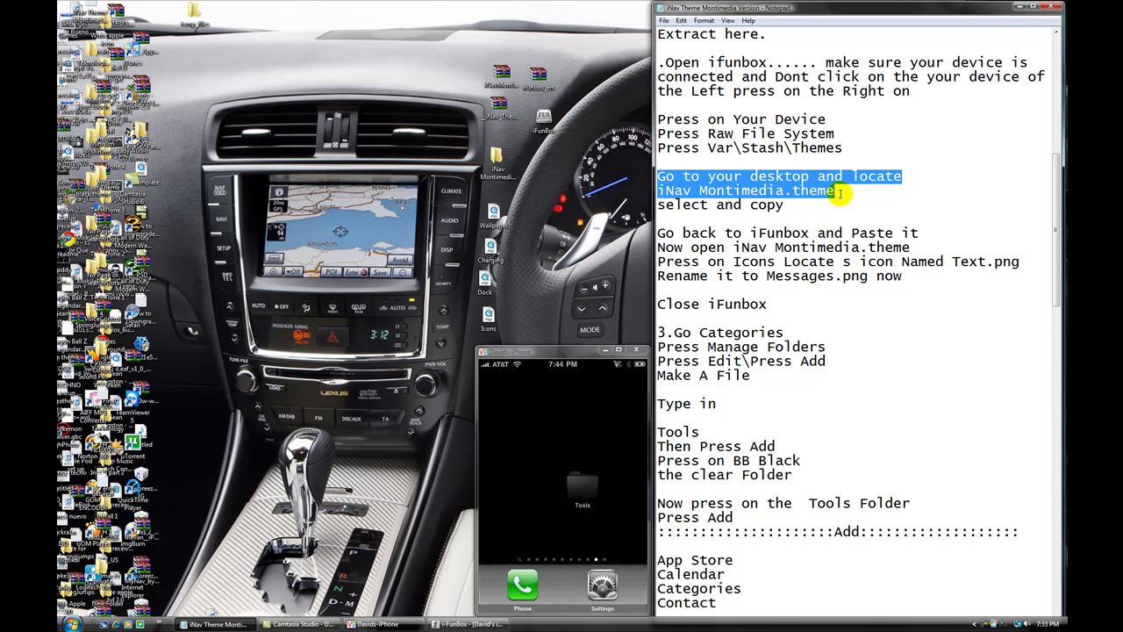
pyautogui.click(861, 199)
pyautogui.click(506, 177)
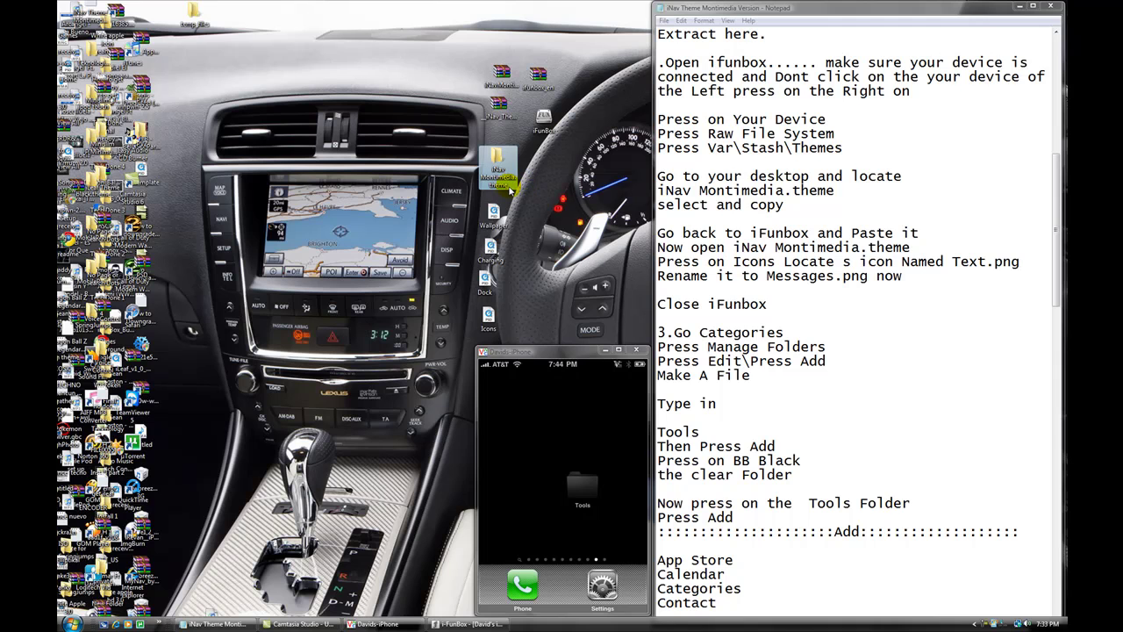
pyautogui.rightClick(506, 178)
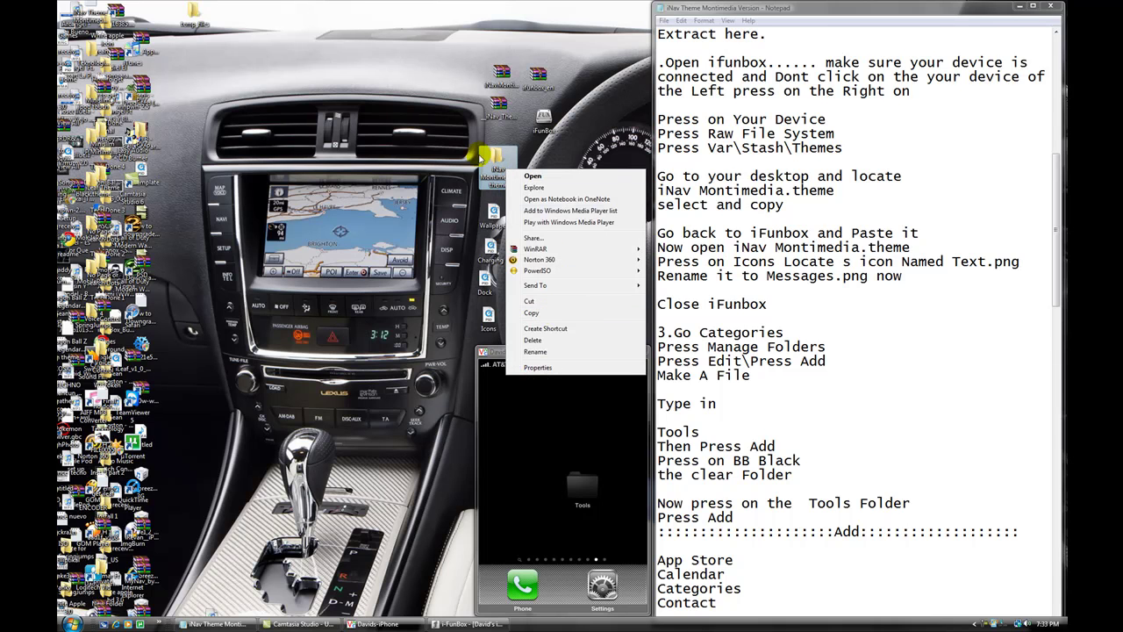
pyautogui.click(559, 315)
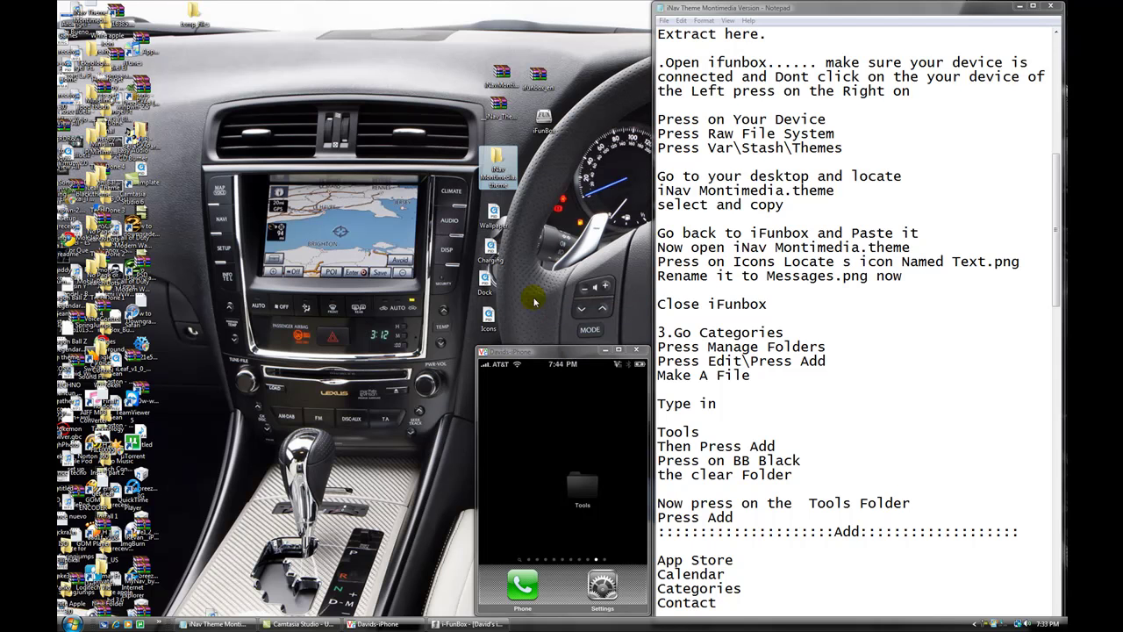
# Step: Switch back to iFunBox and display the paste option for the Themes folder, closing it without pasting
pyautogui.click(467, 623)
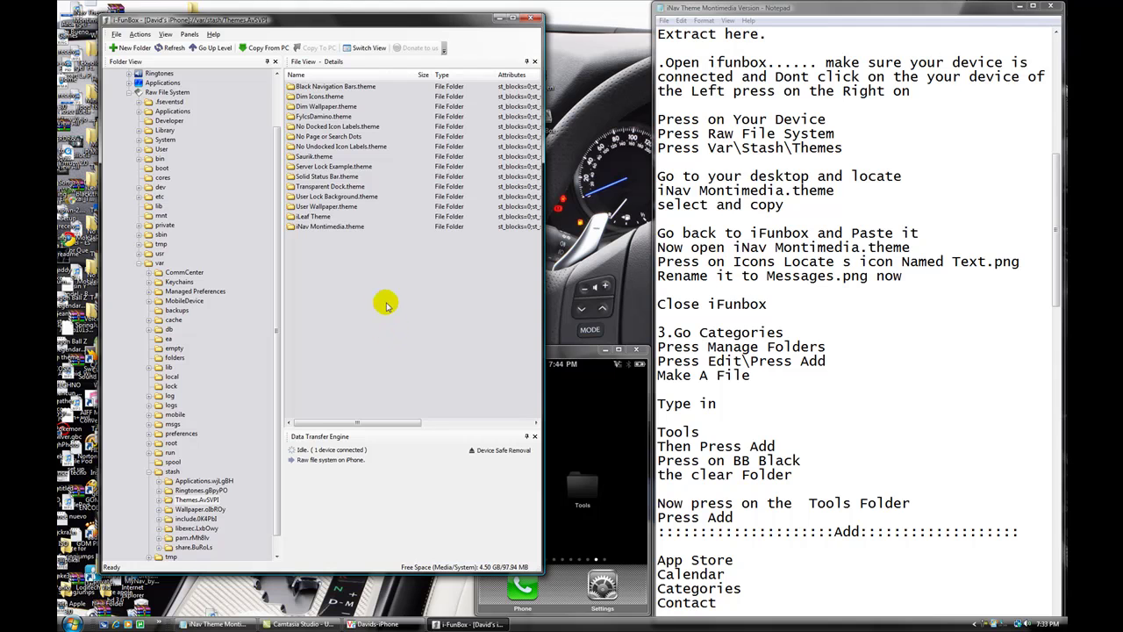
pyautogui.rightClick(370, 275)
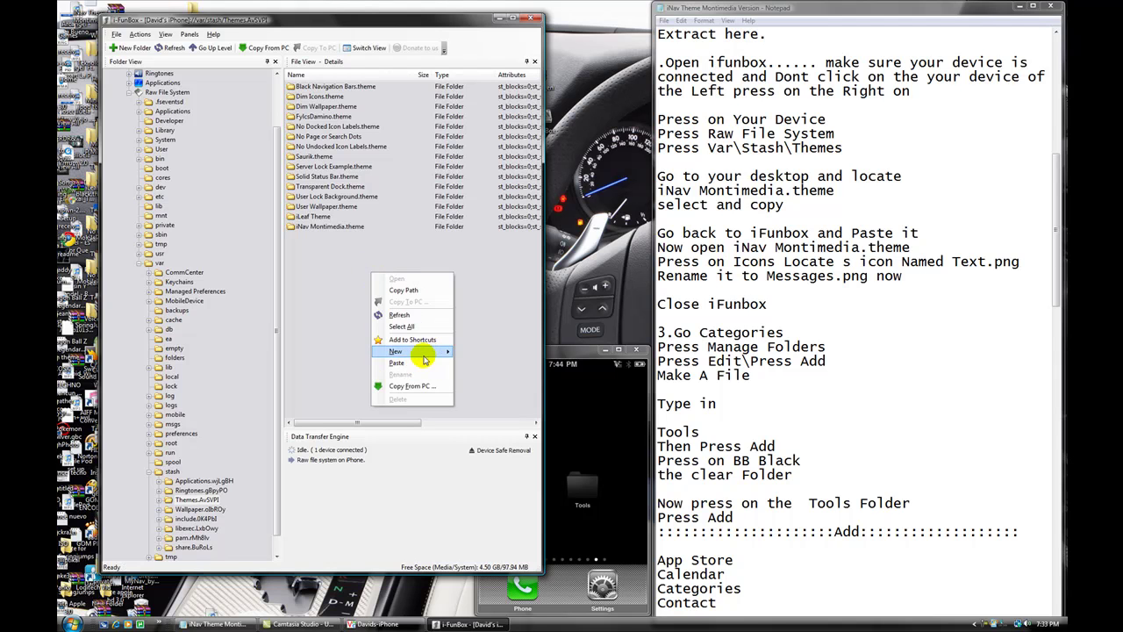
pyautogui.click(324, 339)
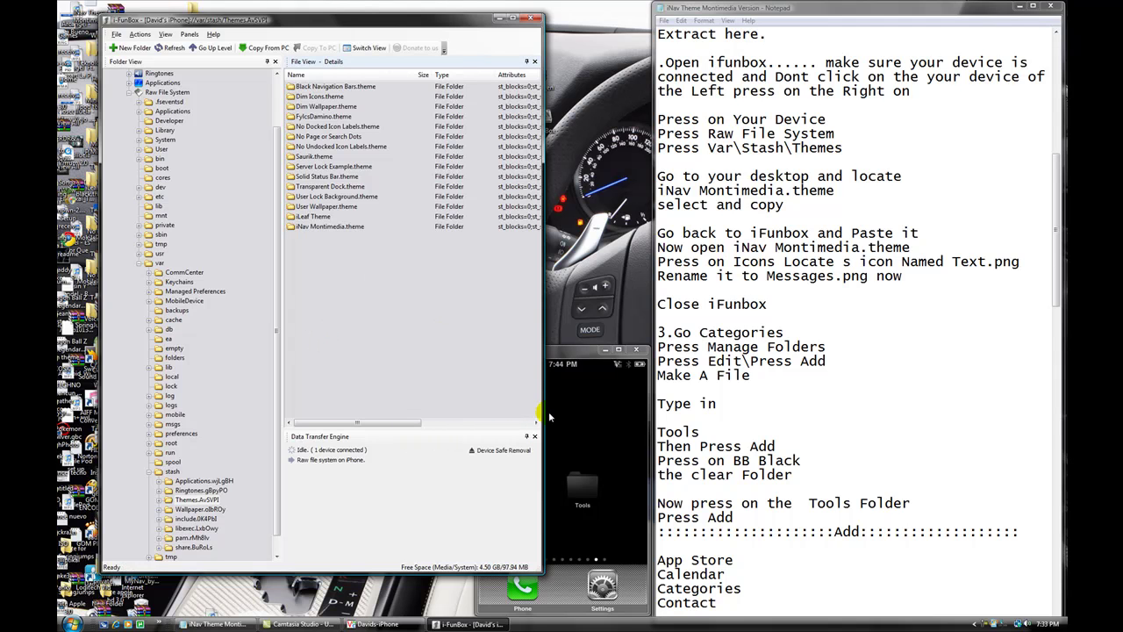
# Step: Following the notes, open the iNav Montimedia.theme folder on the device and go into its Icons folder
pyautogui.click(882, 304)
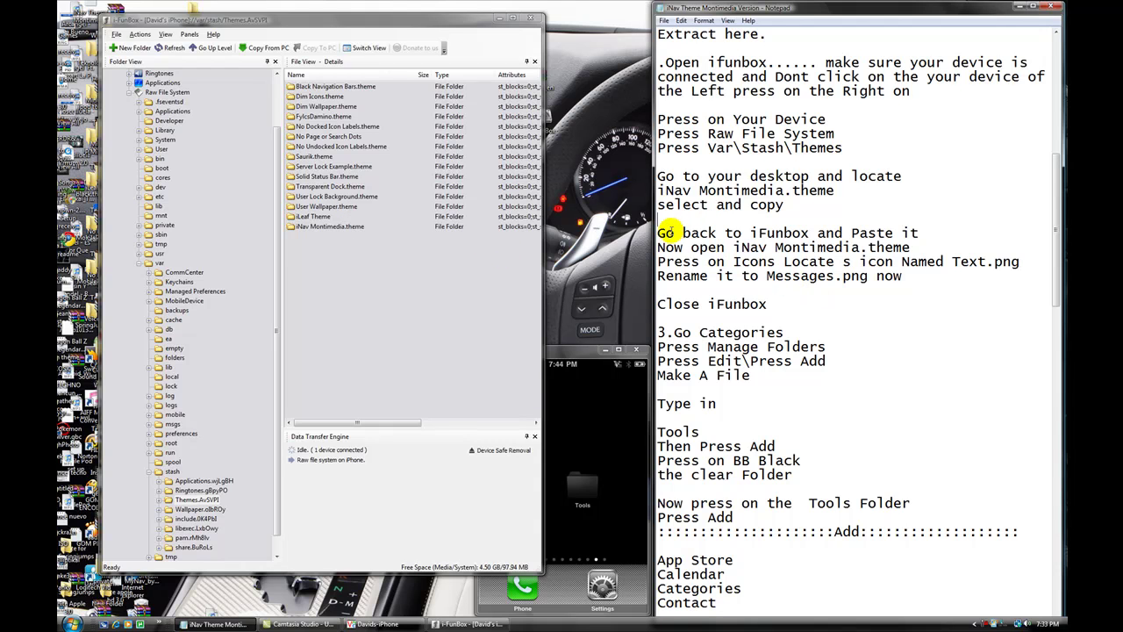
pyautogui.moveTo(665, 247); pyautogui.dragTo(913, 248)
pyautogui.click(917, 247)
pyautogui.doubleClick(321, 226)
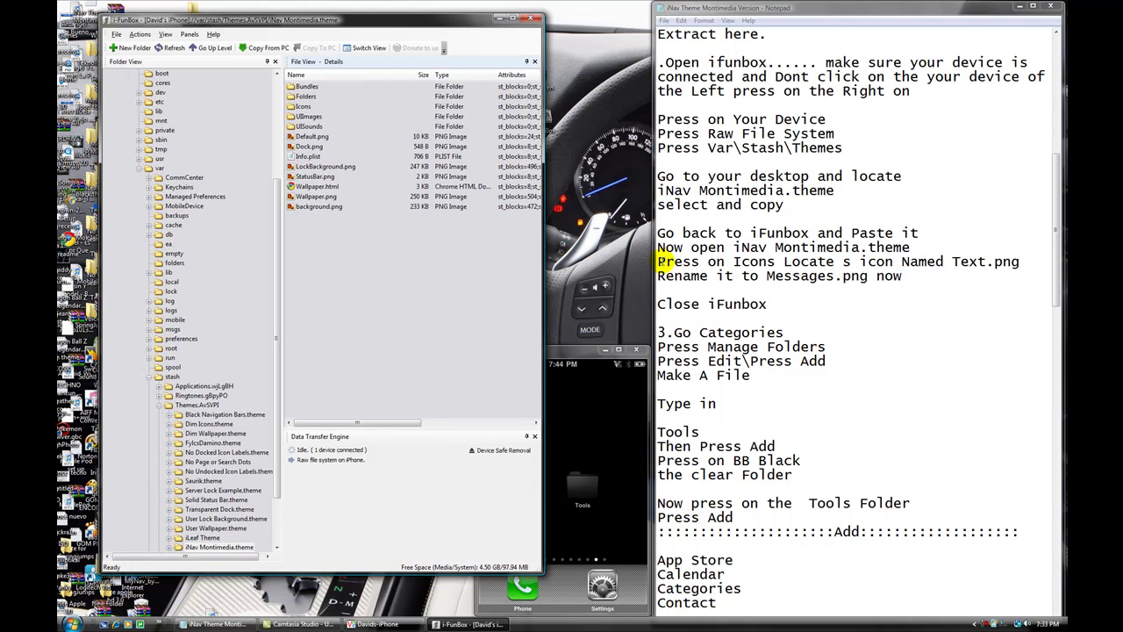
pyautogui.moveTo(659, 262); pyautogui.dragTo(775, 260)
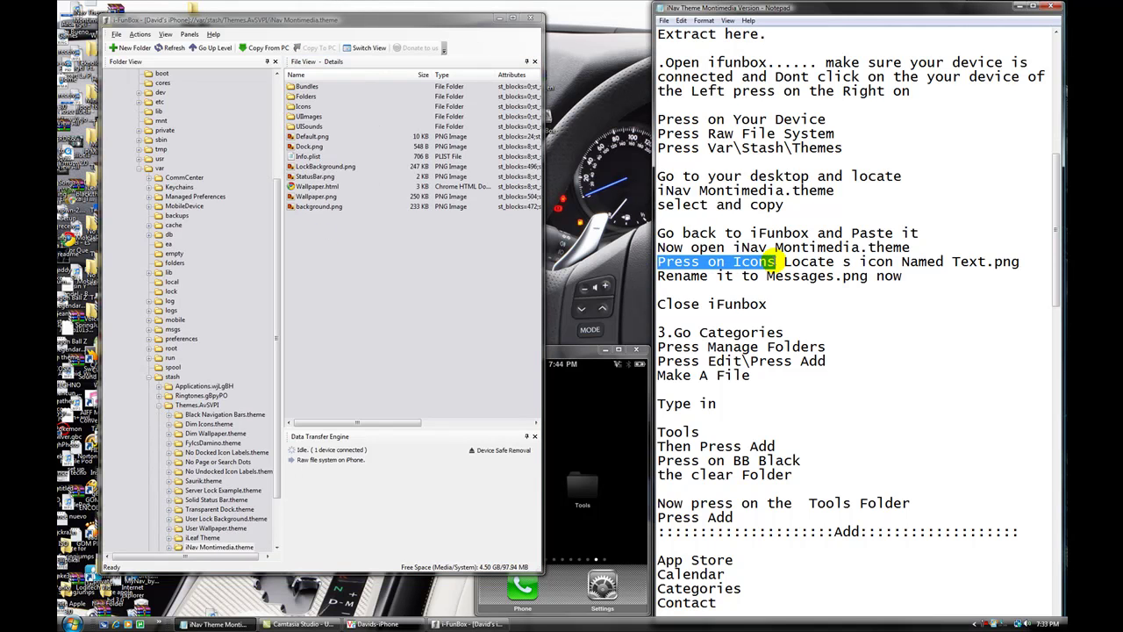
pyautogui.click(775, 260)
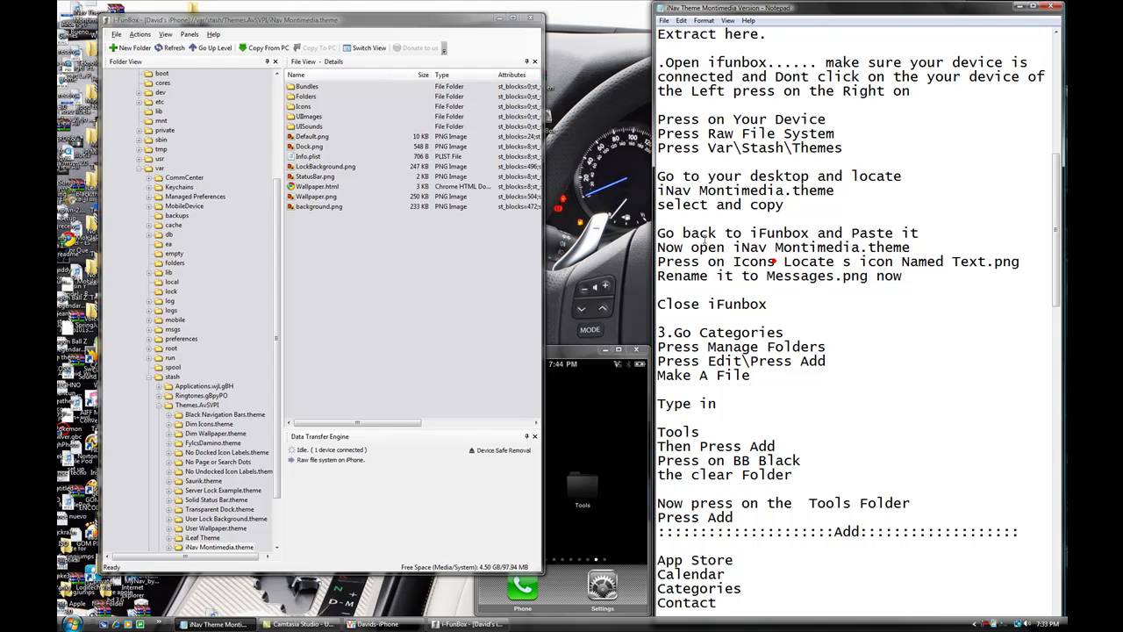
pyautogui.doubleClick(304, 106)
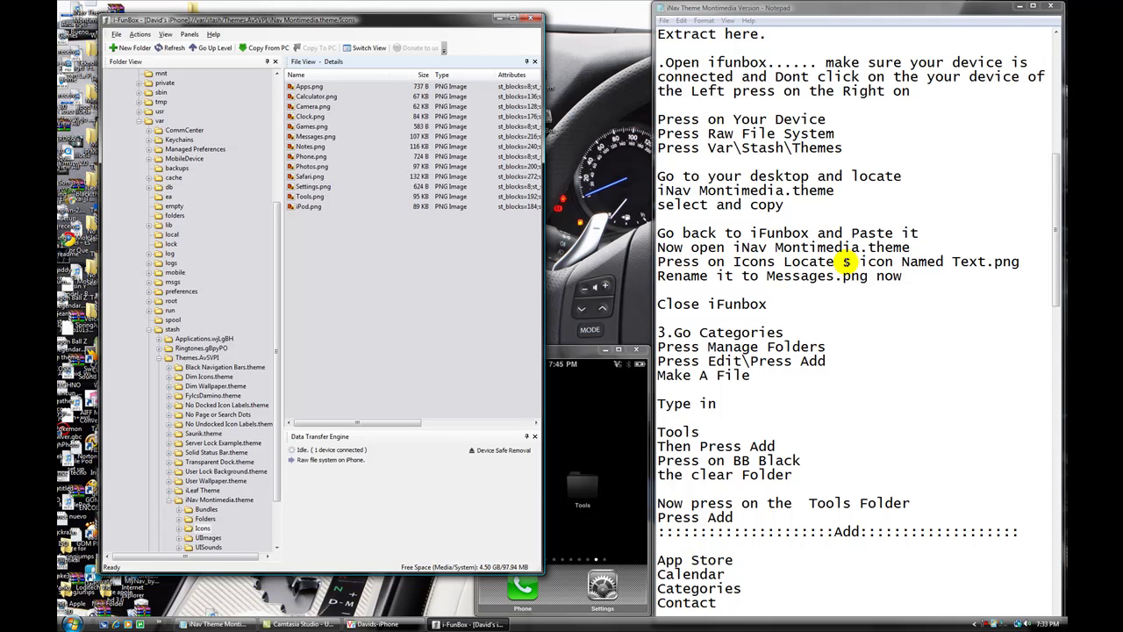
# Step: Correct the notes' instruction about Text.png from "Locate s icon" to "Locate a icon"
pyautogui.click(847, 262)
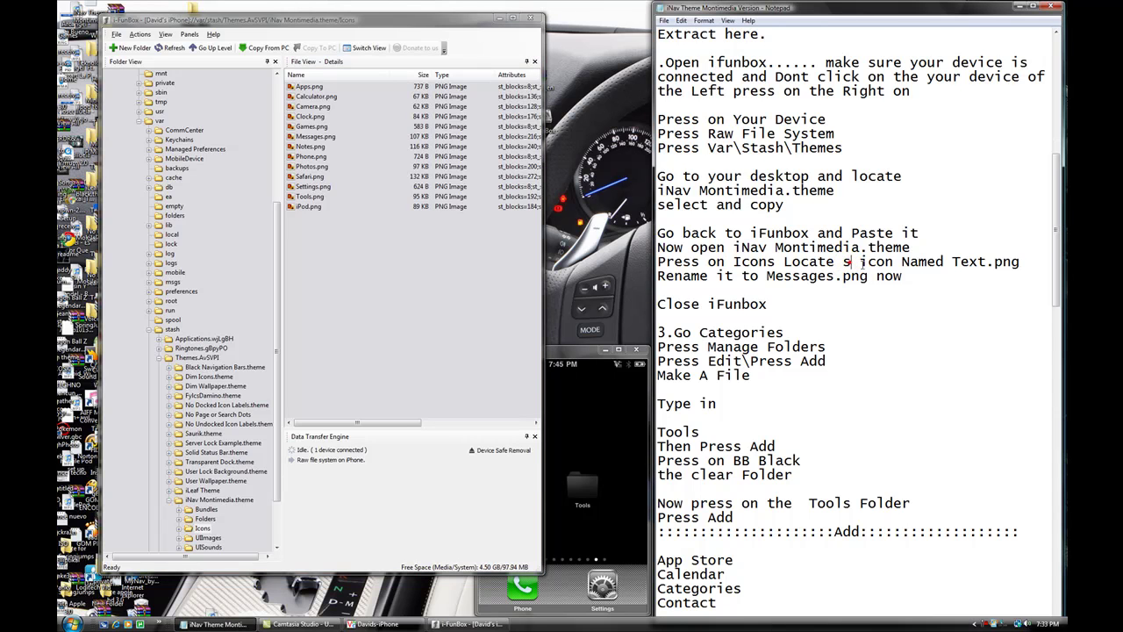
pyautogui.press('BackSpace')
pyautogui.write('a')
# Step: Review the notes' instruction to rename Text.png to Messages.png and locate the matching icon in iFunBox's Icons folder
pyautogui.moveTo(860, 262); pyautogui.dragTo(1020, 262)
pyautogui.click(1020, 262)
pyautogui.click(312, 138)
pyautogui.moveTo(953, 262); pyautogui.dragTo(1023, 260)
pyautogui.click(1031, 258)
pyautogui.moveTo(660, 276); pyautogui.dragTo(869, 279)
pyautogui.click(871, 278)
# Step: Open the name of Messages.png for editing in iFunBox, leaving it without entering a new name
pyautogui.click(315, 138)
pyautogui.rightClick(314, 140)
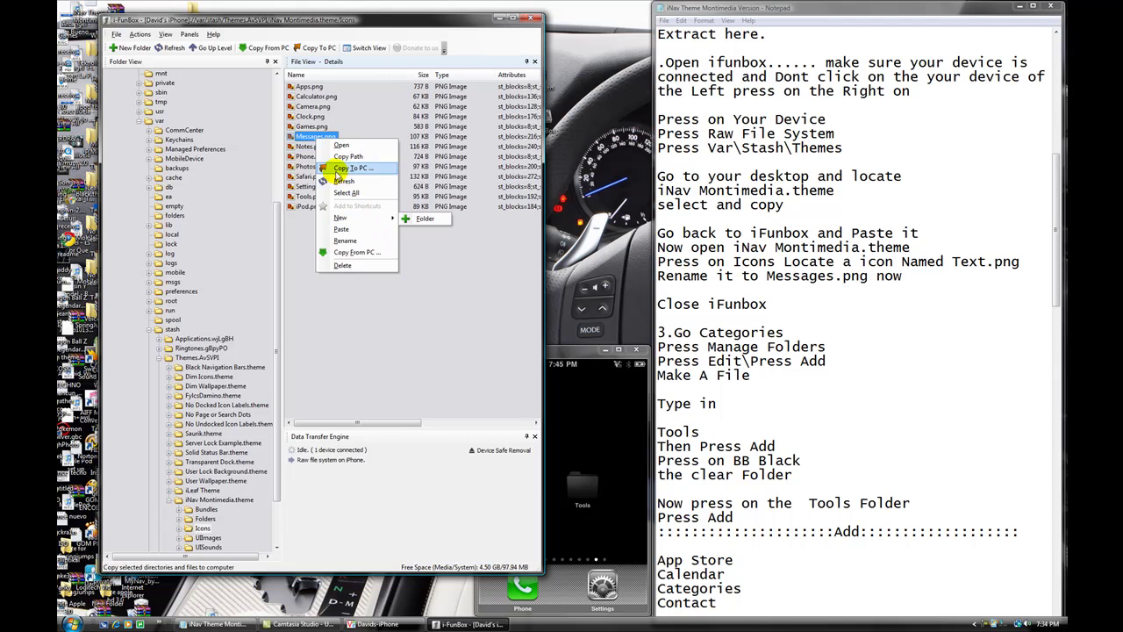
pyautogui.click(359, 243)
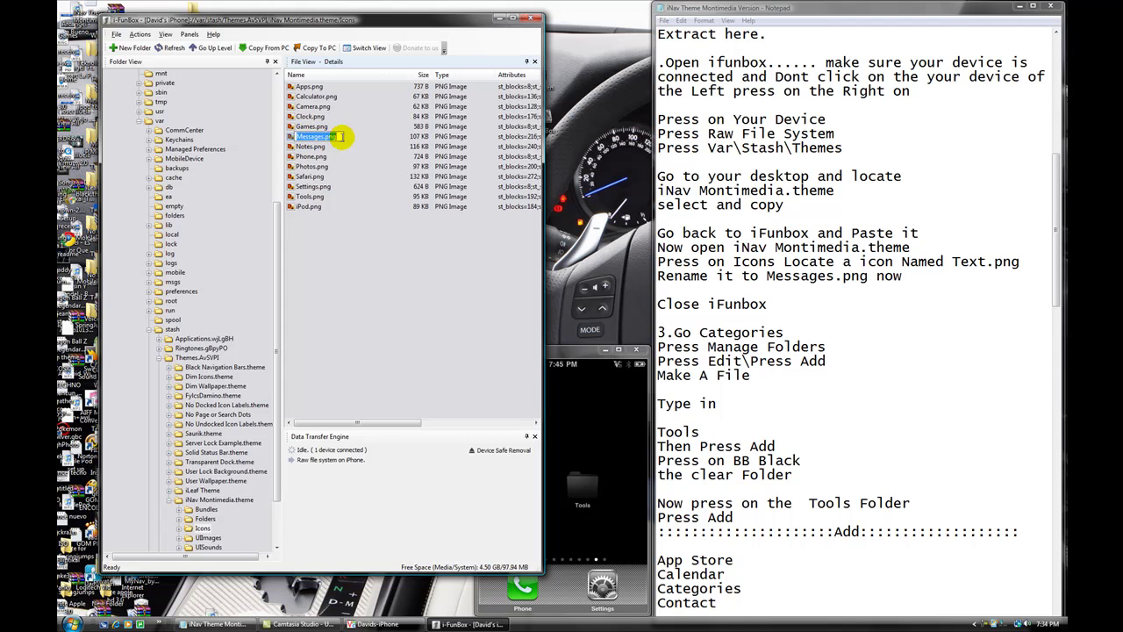
pyautogui.click(358, 219)
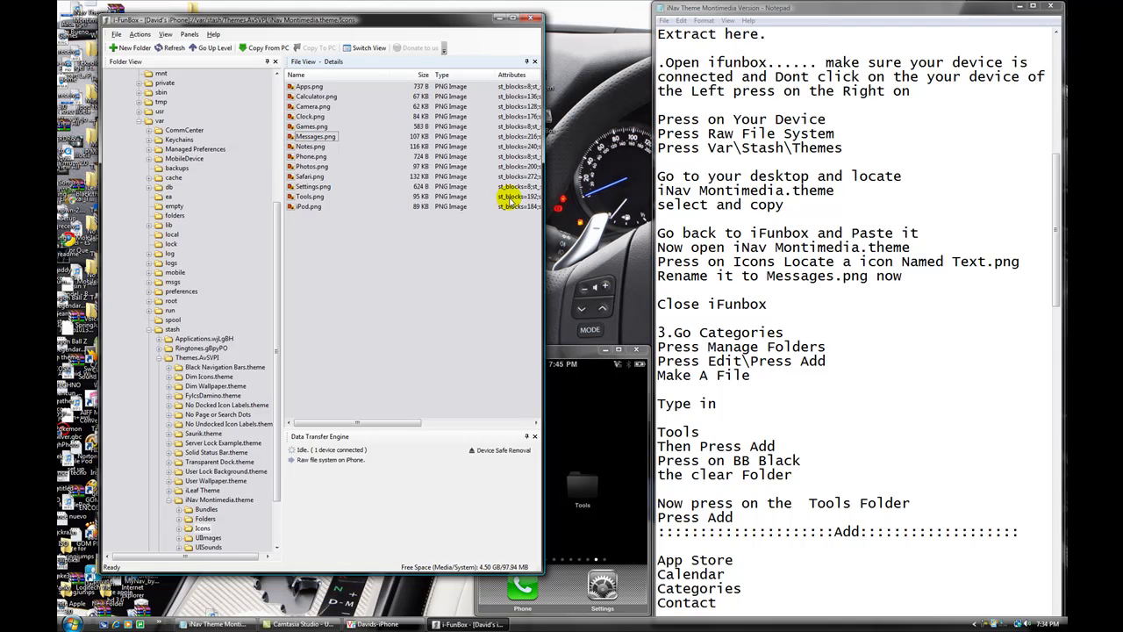
# Step: Check the notes' next instruction and close iFunBox
pyautogui.click(878, 306)
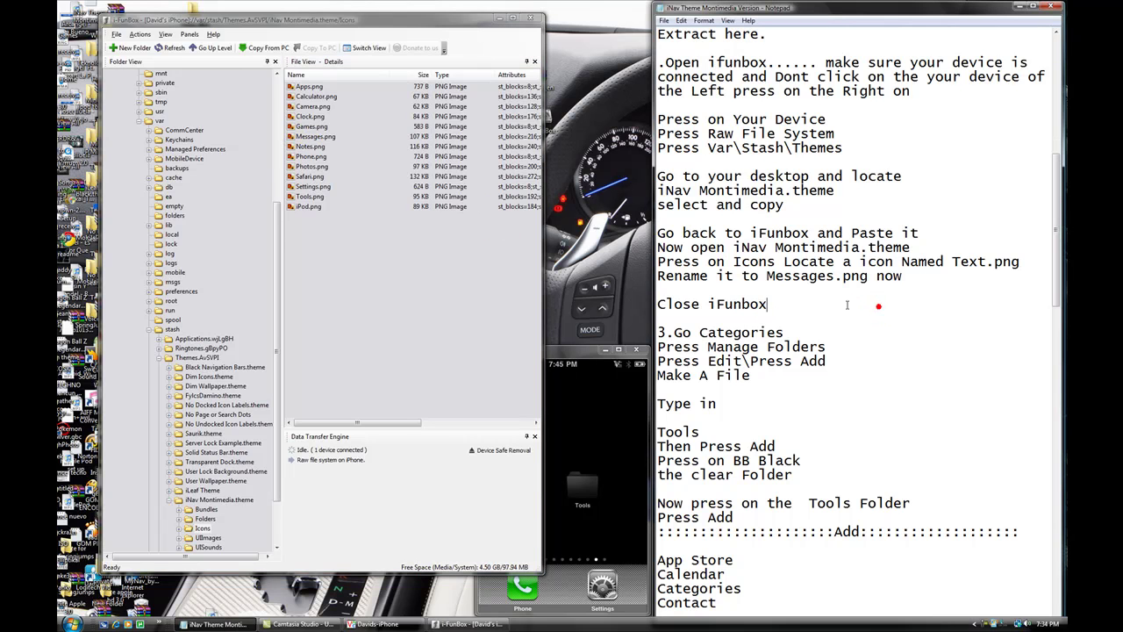
pyautogui.moveTo(658, 303); pyautogui.dragTo(779, 303)
pyautogui.click(779, 304)
pyautogui.click(533, 17)
# Step: Following the notes, launch Categories on the mirrored iPhone and open its folder management list
pyautogui.moveTo(674, 332); pyautogui.dragTo(785, 332)
pyautogui.click(805, 328)
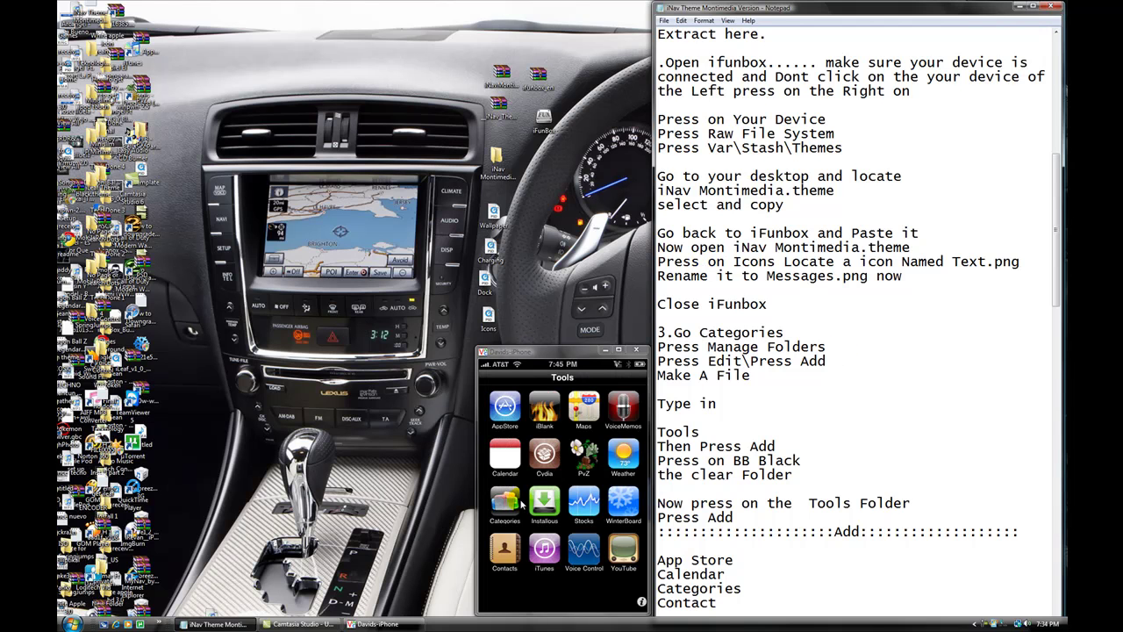
pyautogui.click(513, 501)
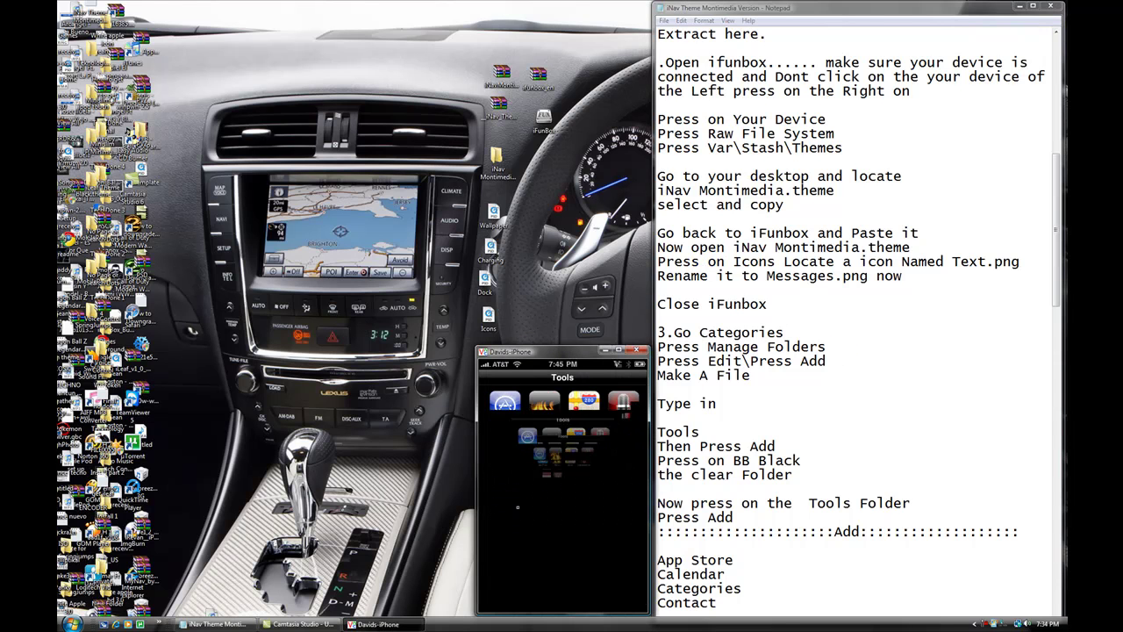
pyautogui.click(801, 400)
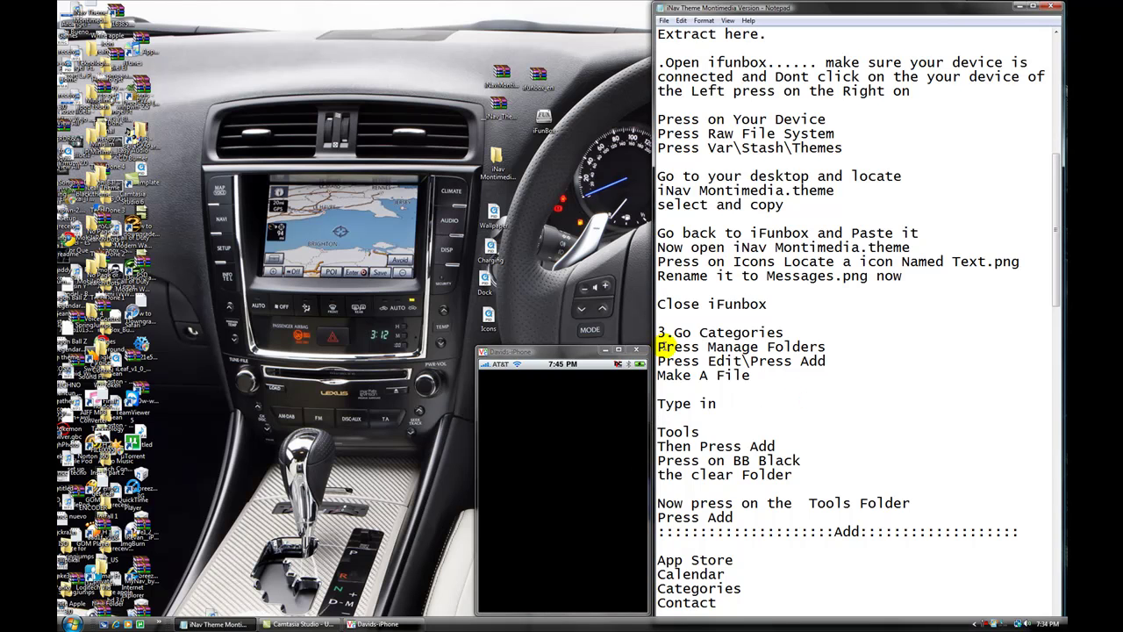
pyautogui.moveTo(660, 347); pyautogui.dragTo(832, 349)
pyautogui.click(836, 346)
pyautogui.click(550, 422)
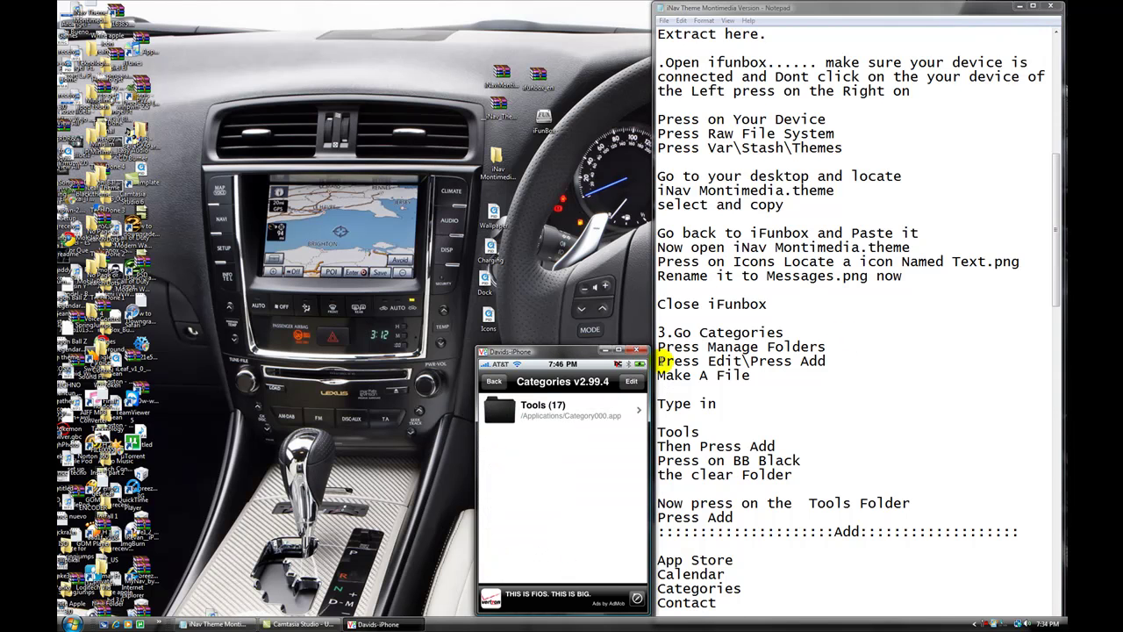
# Step: Following the notes, put the Categories folder list in edit mode and start adding a new category
pyautogui.moveTo(659, 361); pyautogui.dragTo(741, 360)
pyautogui.click(738, 360)
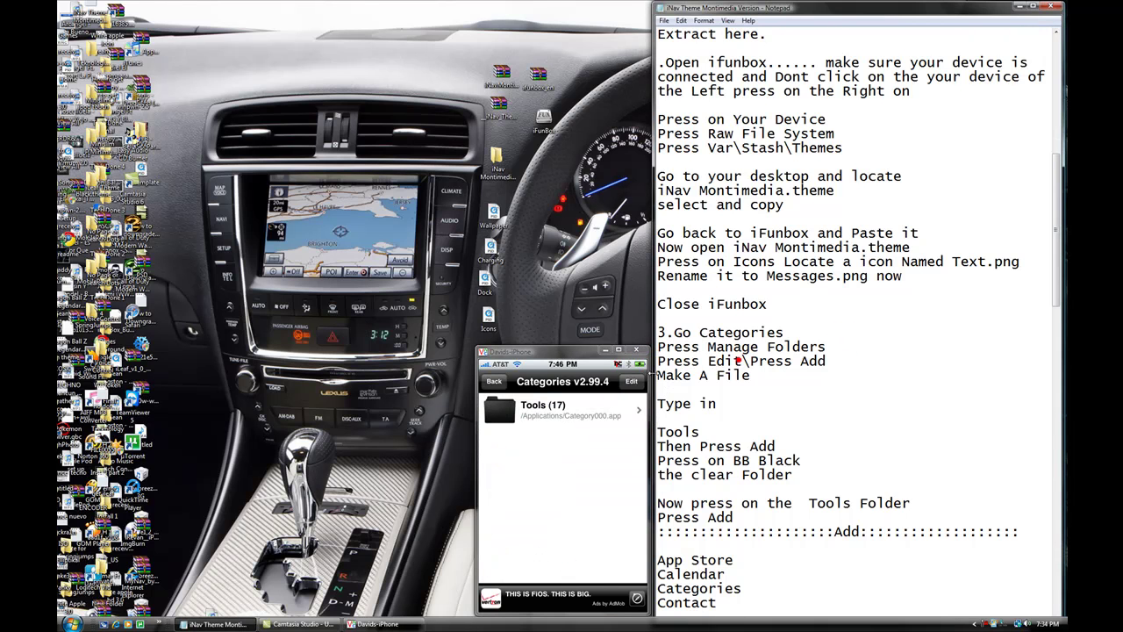
pyautogui.click(631, 381)
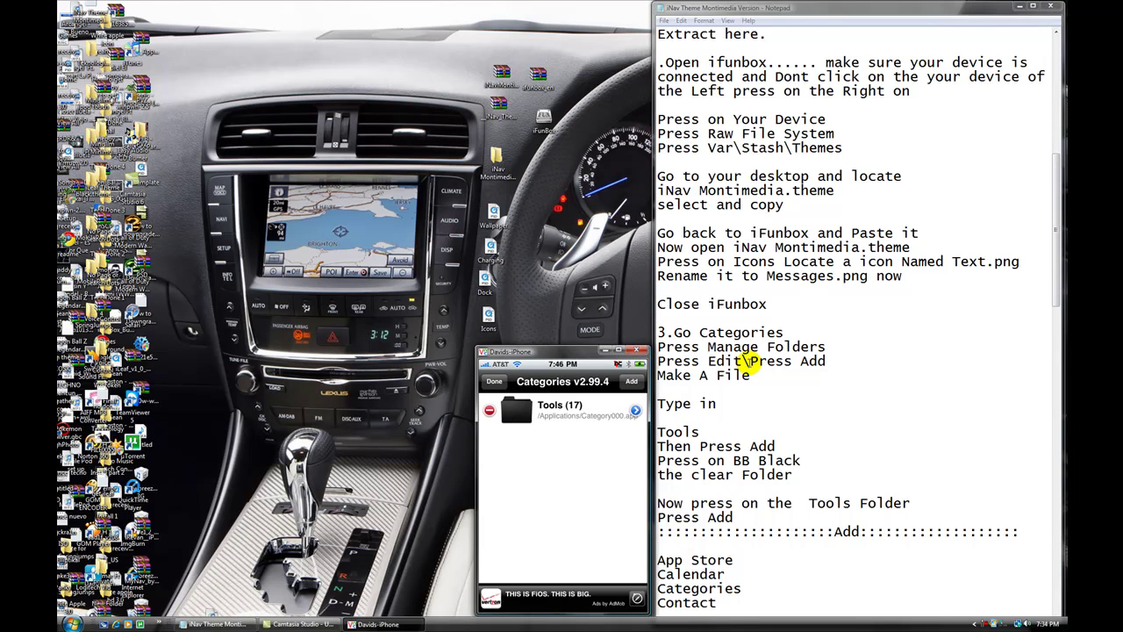
pyautogui.moveTo(746, 360); pyautogui.dragTo(827, 361)
pyautogui.click(842, 362)
pyautogui.click(640, 382)
pyautogui.moveTo(657, 375); pyautogui.dragTo(751, 375)
pyautogui.click(751, 377)
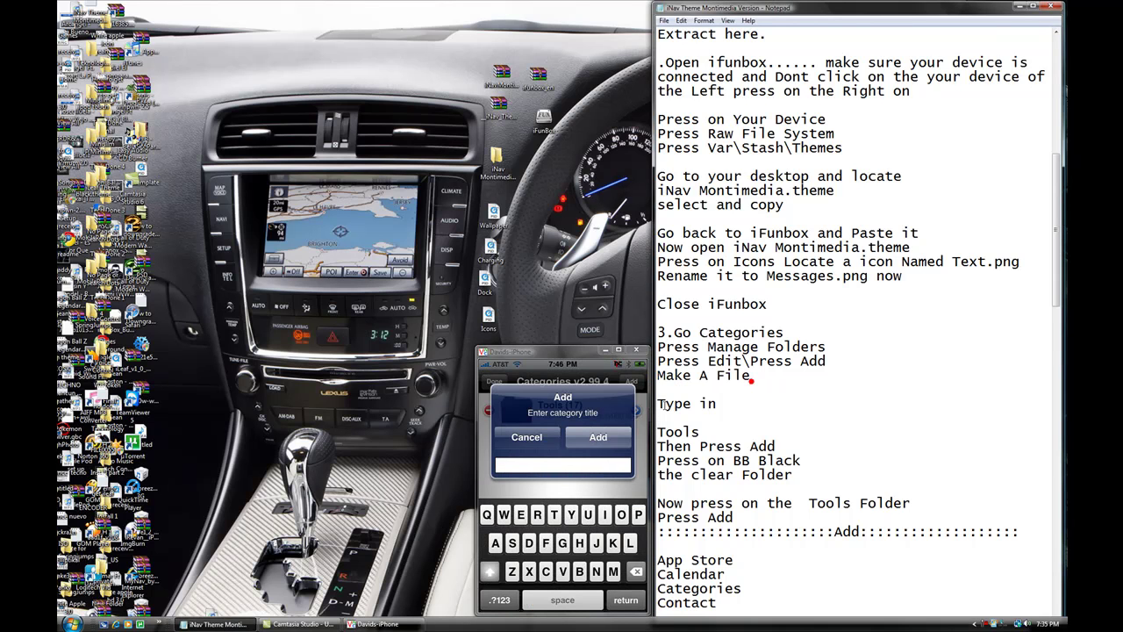
# Step: Enter Tools as the new category's title, correcting the mistyped last letter
pyautogui.moveTo(658, 404); pyautogui.dragTo(702, 432)
pyautogui.click(724, 403)
pyautogui.click(702, 432)
pyautogui.click(555, 515)
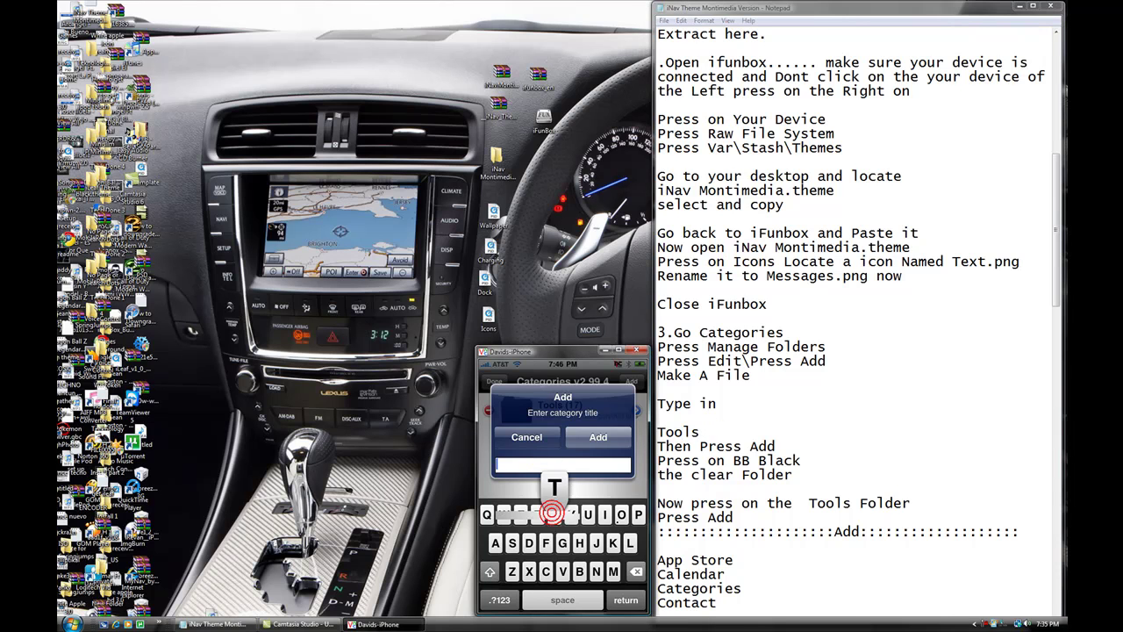
pyautogui.click(620, 515)
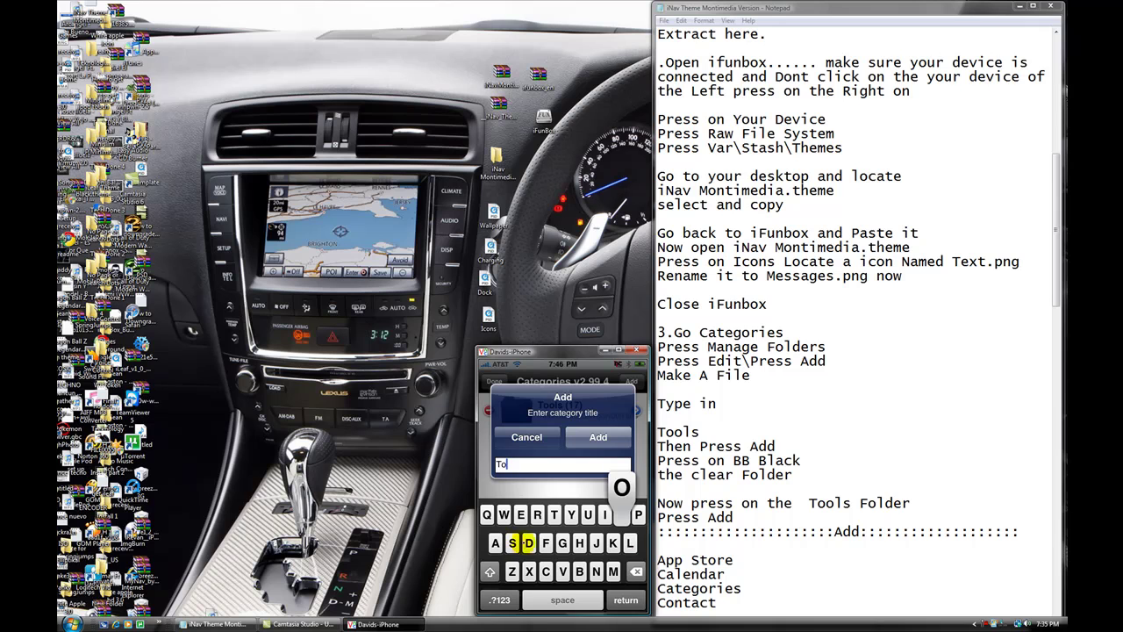
pyautogui.click(621, 515)
pyautogui.click(513, 544)
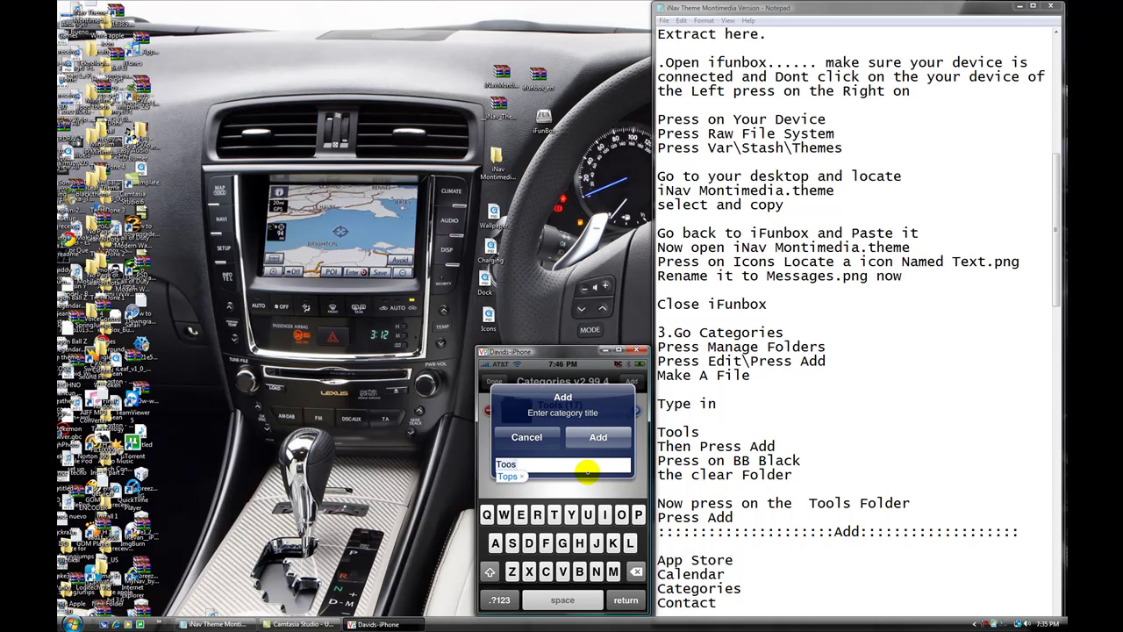
pyautogui.click(638, 572)
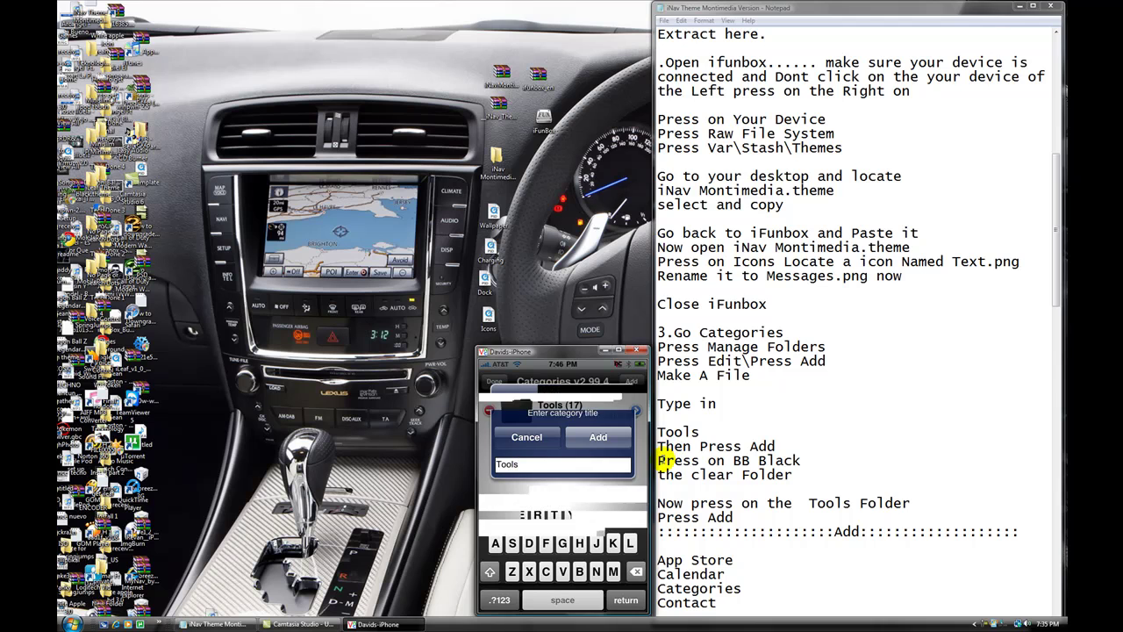
# Step: Review the notes' BB Black clear folder instruction, cancel the new category and leave the folder list's edit mode
pyautogui.click(659, 460)
pyautogui.moveTo(659, 460); pyautogui.dragTo(801, 463)
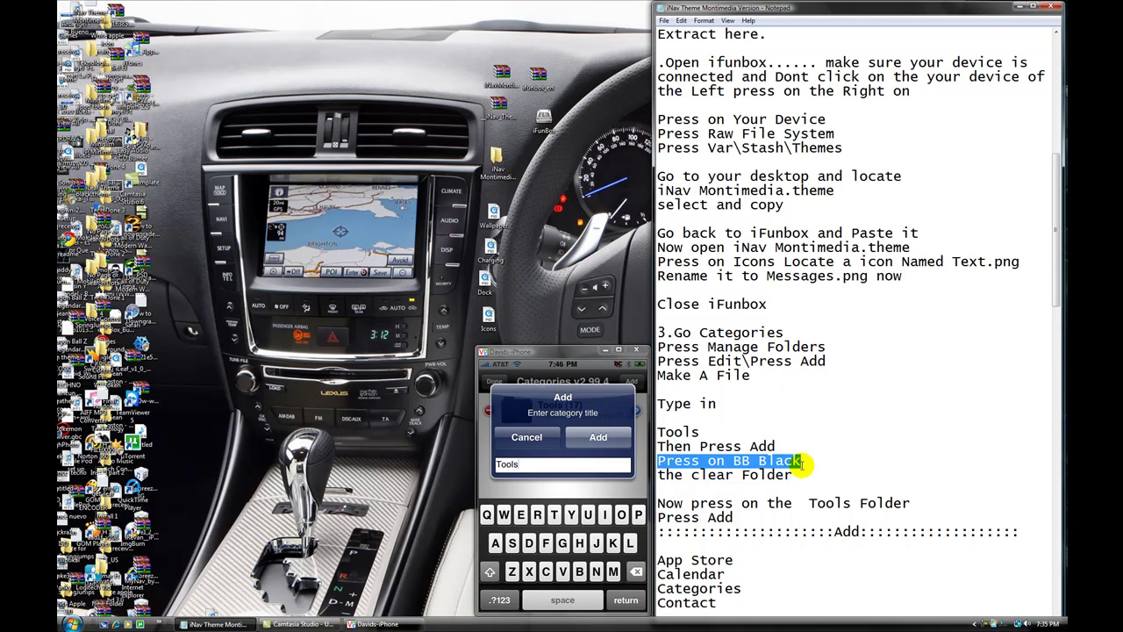
pyautogui.click(802, 461)
pyautogui.moveTo(659, 475); pyautogui.dragTo(805, 478)
pyautogui.click(805, 478)
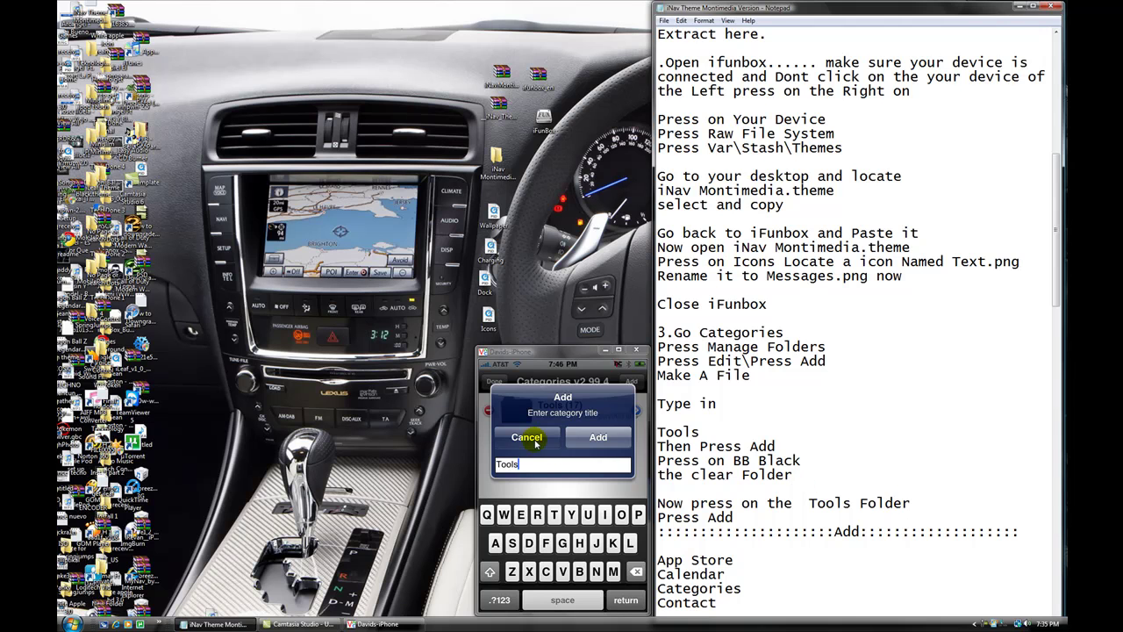
pyautogui.click(534, 440)
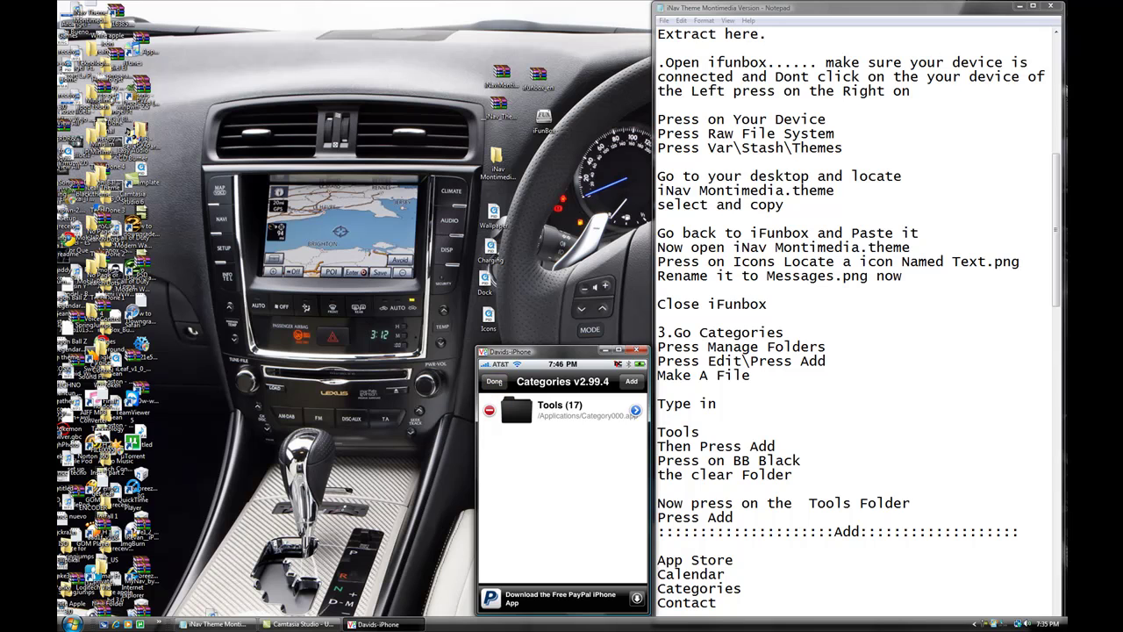
pyautogui.click(495, 381)
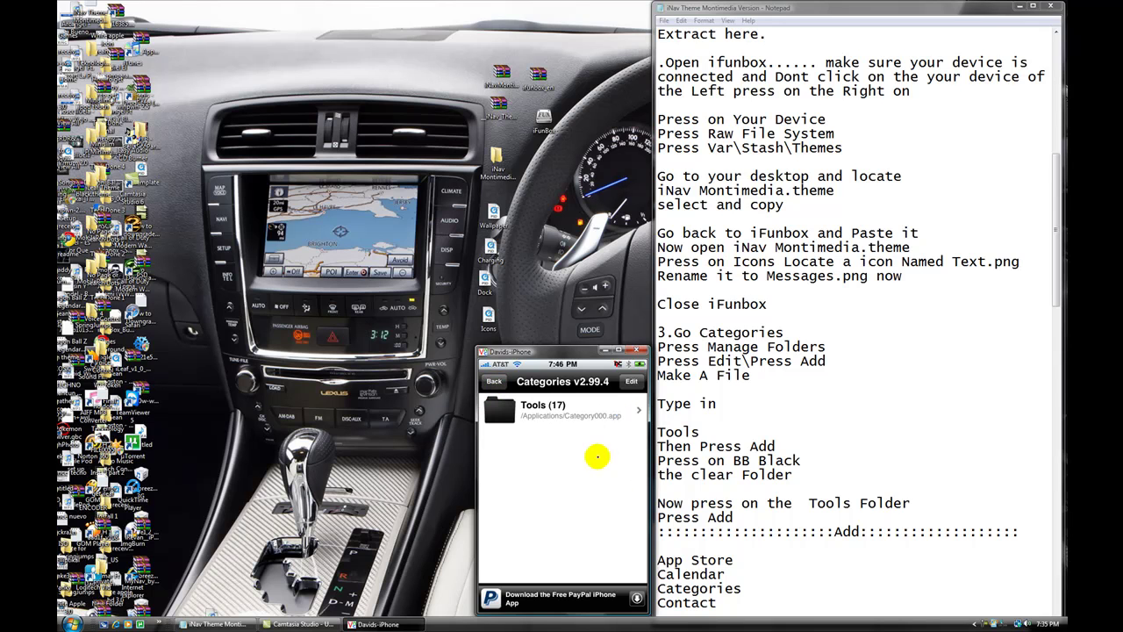
# Step: Following the notes, open the existing Tools folder's app list in Categories and review the instruction to add apps
pyautogui.click(883, 443)
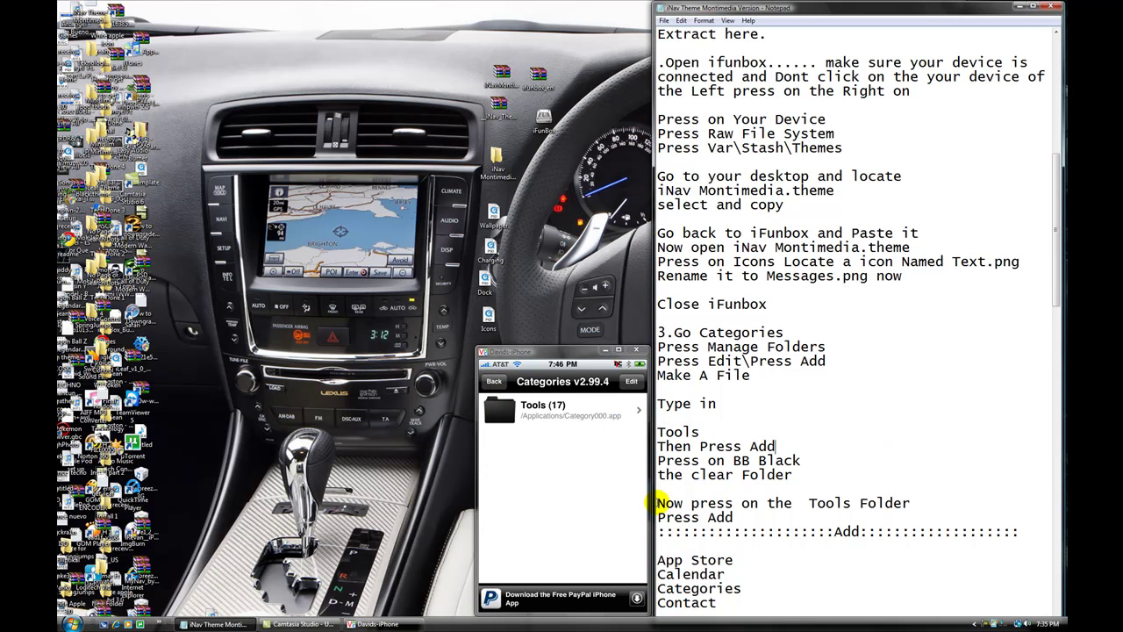
pyautogui.moveTo(657, 503); pyautogui.dragTo(914, 498)
pyautogui.click(920, 497)
pyautogui.click(519, 409)
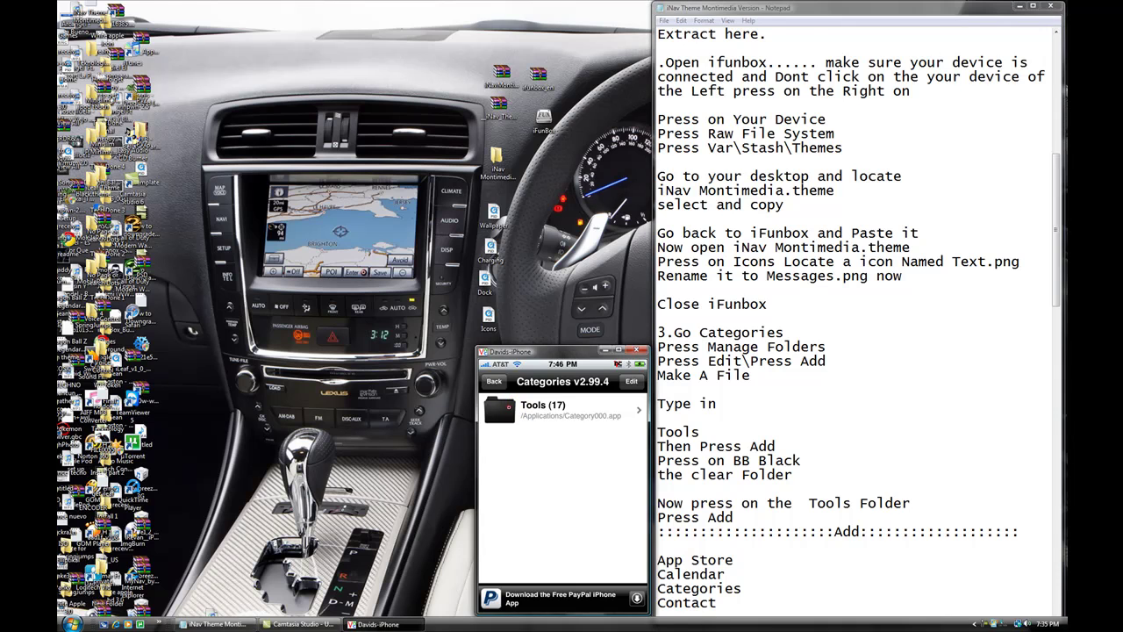
pyautogui.click(509, 408)
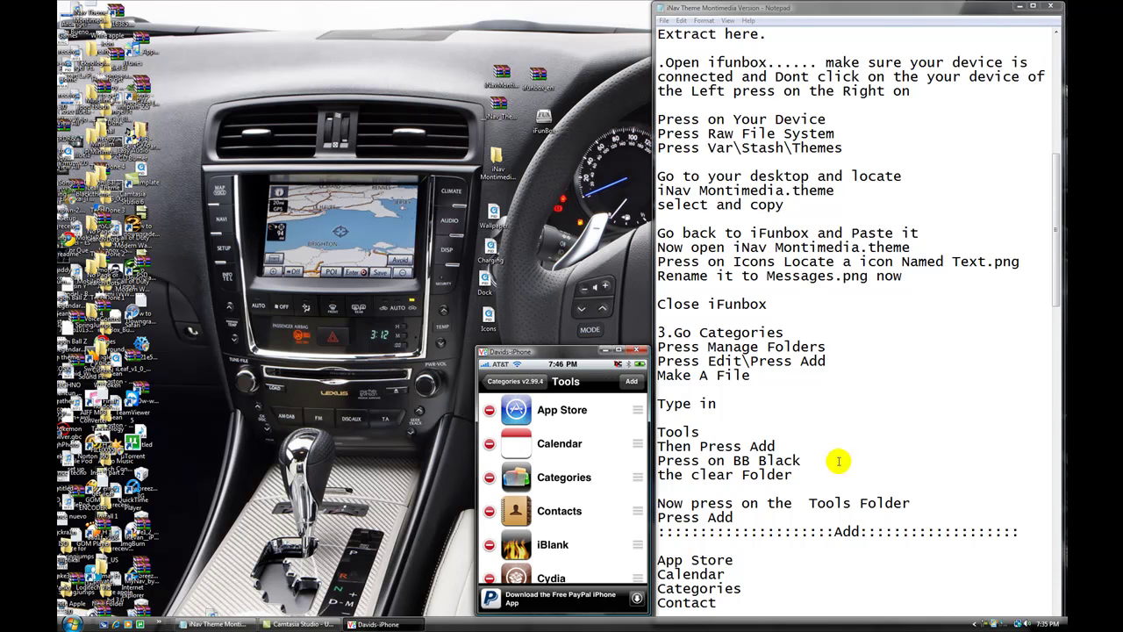
pyautogui.moveTo(658, 517); pyautogui.dragTo(734, 518)
pyautogui.click(745, 517)
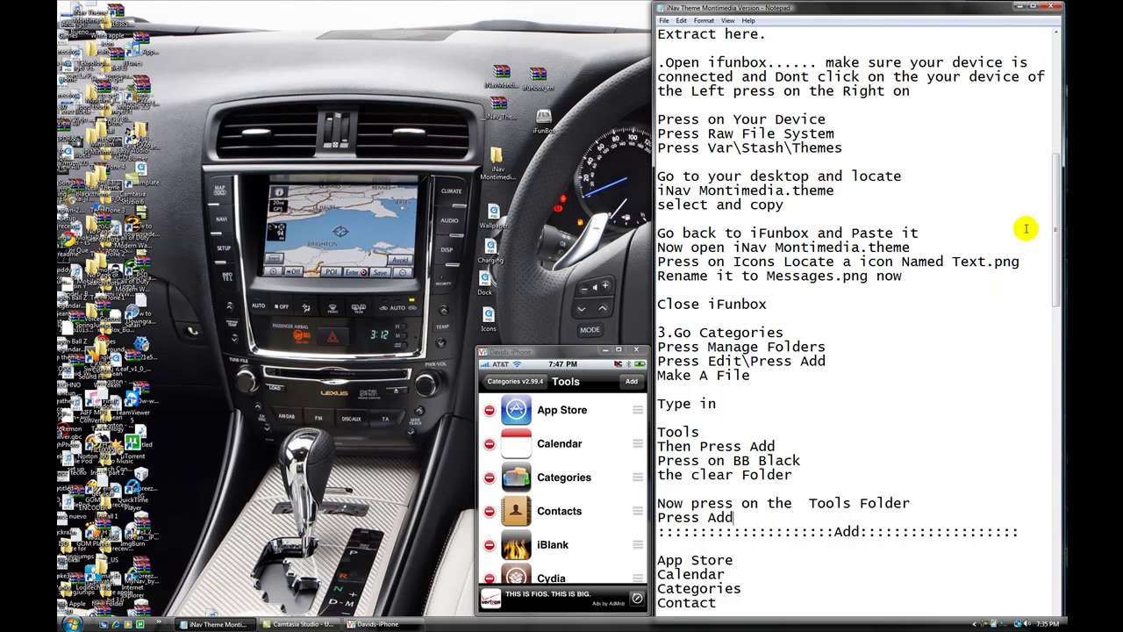
# Step: Review the notes' Add list from App Store to iTunes, comparing it with the apps in the Tools folder
pyautogui.moveTo(1058, 223); pyautogui.dragTo(1058, 296)
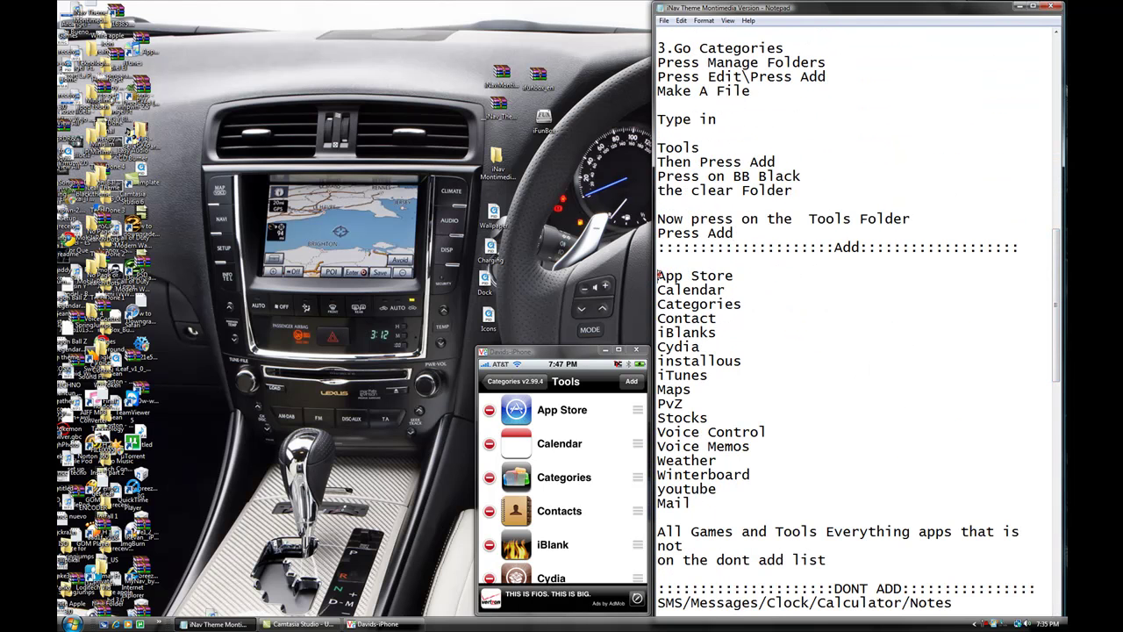
pyautogui.moveTo(659, 276); pyautogui.dragTo(733, 277)
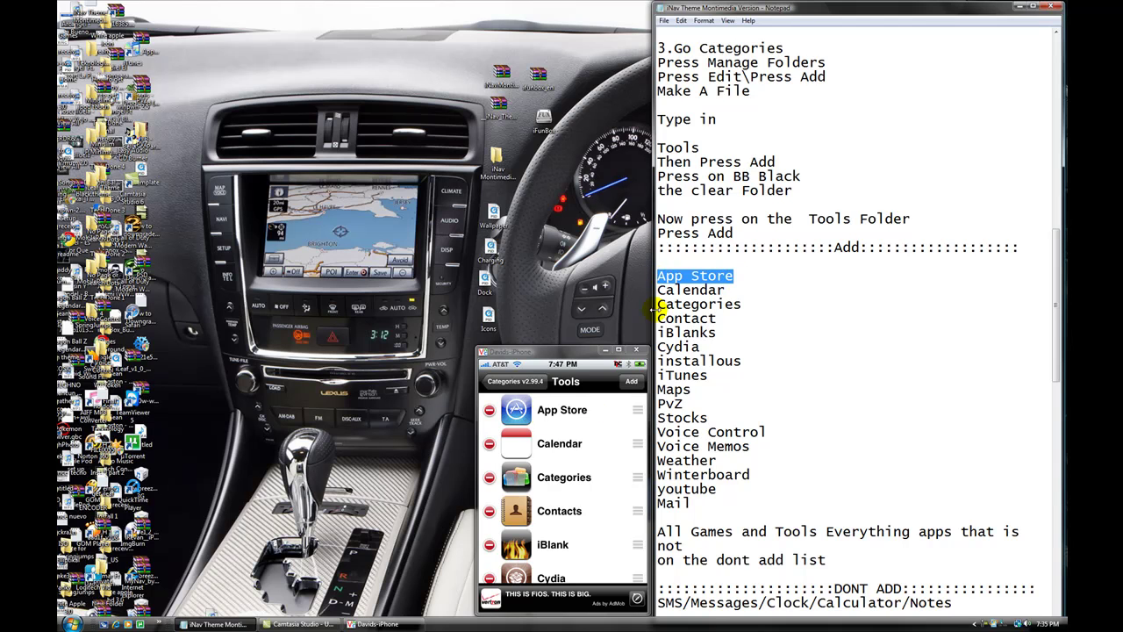
pyautogui.moveTo(658, 290); pyautogui.dragTo(741, 304)
pyautogui.moveTo(658, 319); pyautogui.dragTo(716, 319)
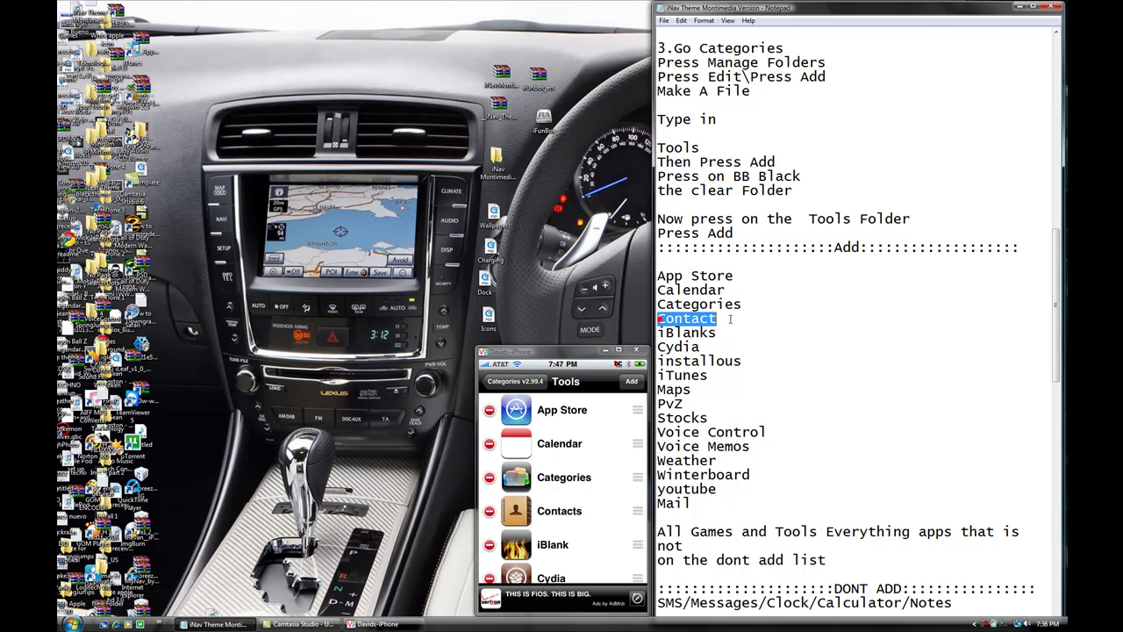
pyautogui.doubleClick(660, 332)
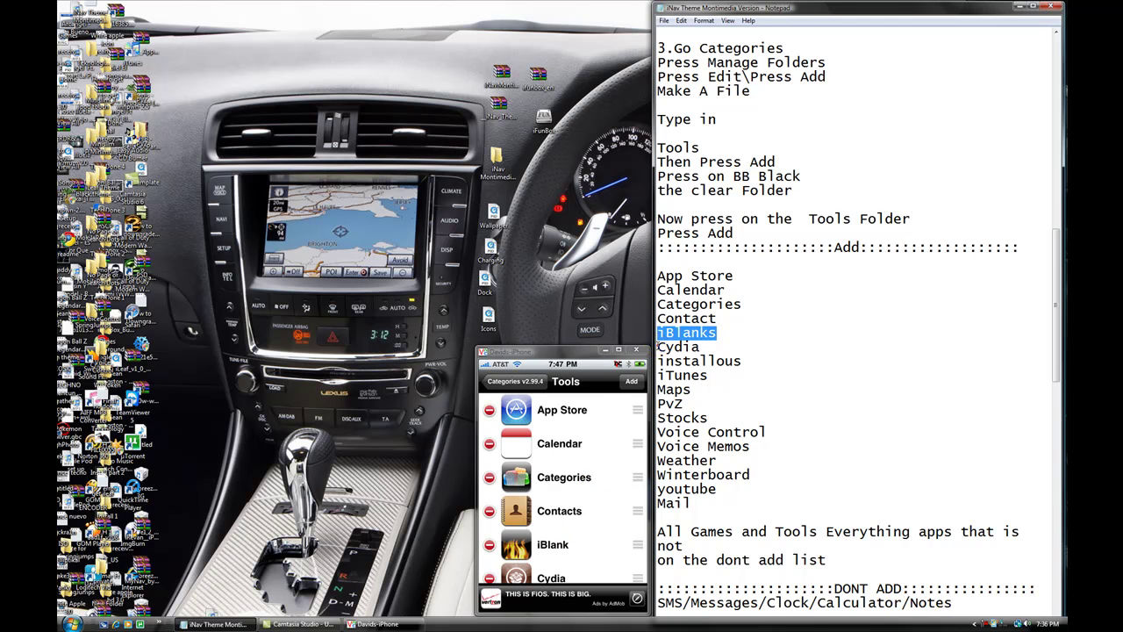
pyautogui.click(659, 347)
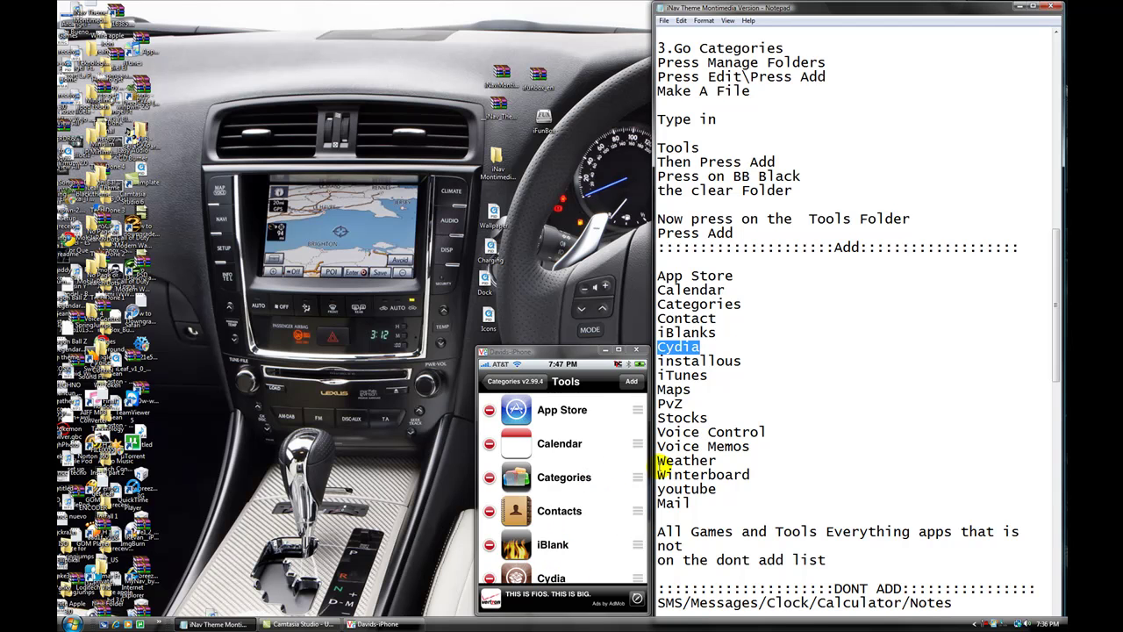
pyautogui.moveTo(659, 360); pyautogui.dragTo(778, 359)
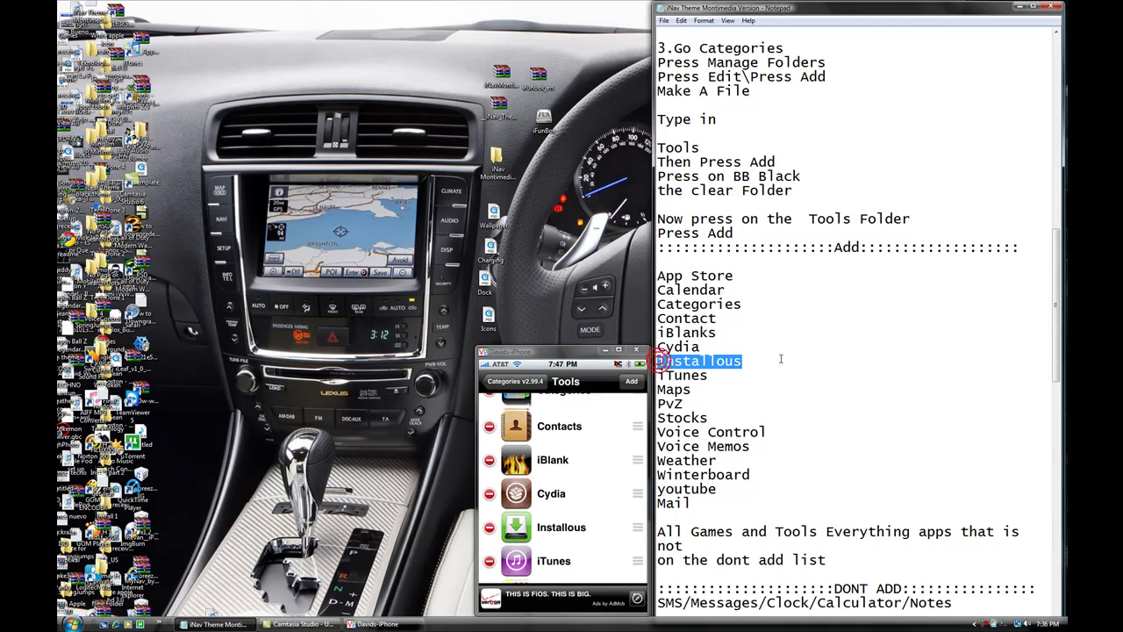
pyautogui.moveTo(659, 374); pyautogui.dragTo(709, 376)
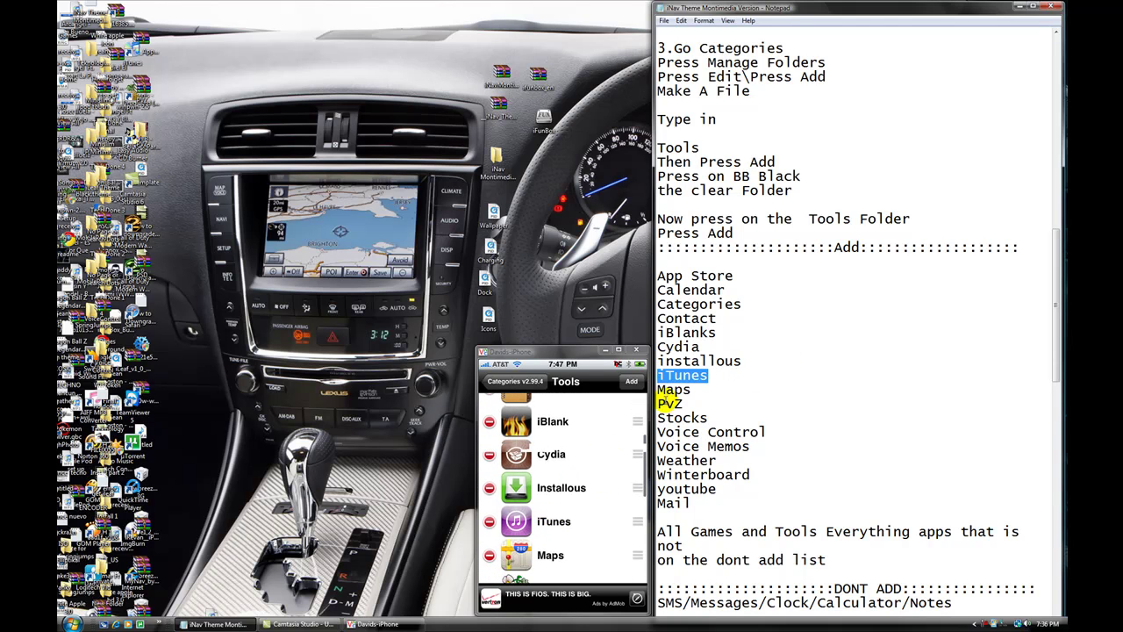
# Step: Compare the remaining Add entries from Maps to Mail with the apps in the Tools folder
pyautogui.moveTo(659, 390); pyautogui.dragTo(696, 406)
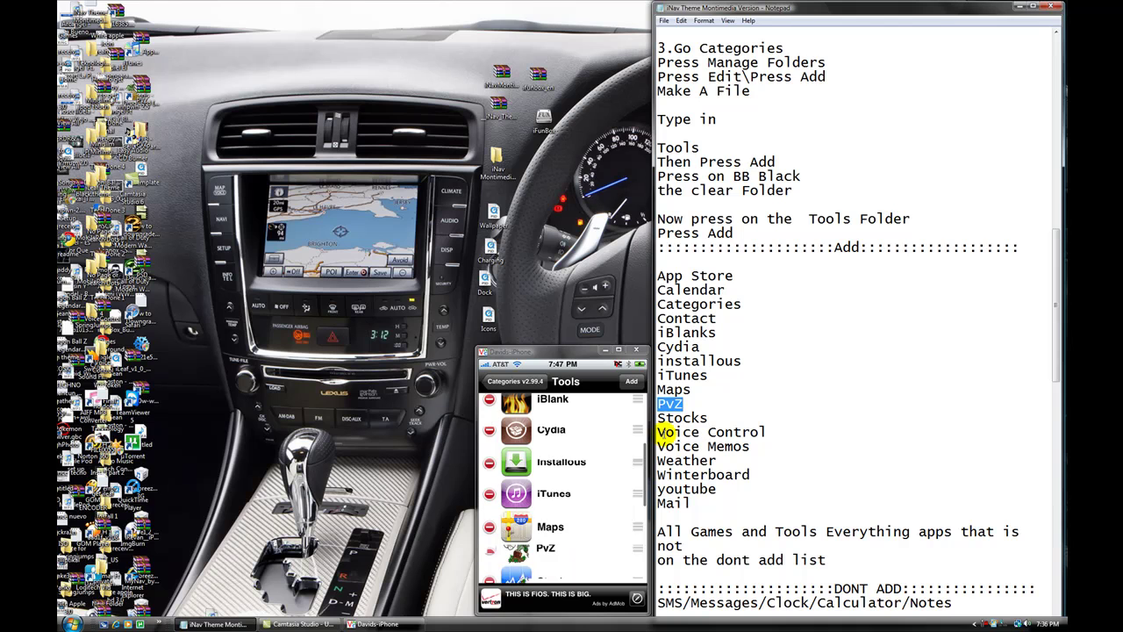
pyautogui.moveTo(658, 418); pyautogui.dragTo(722, 418)
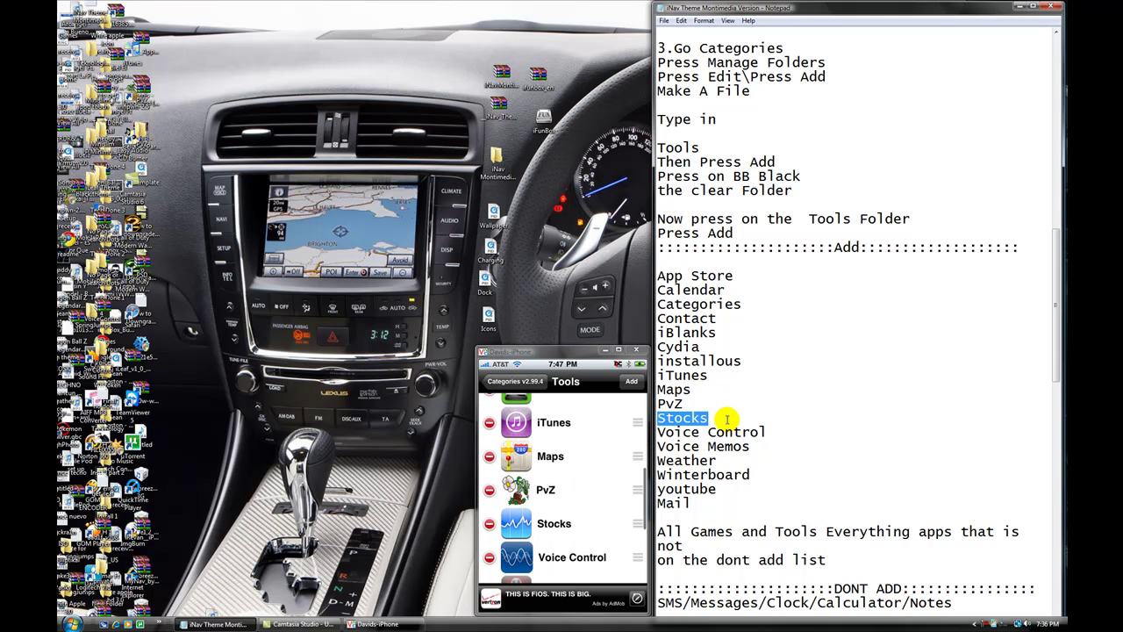
pyautogui.moveTo(715, 422); pyautogui.dragTo(698, 418)
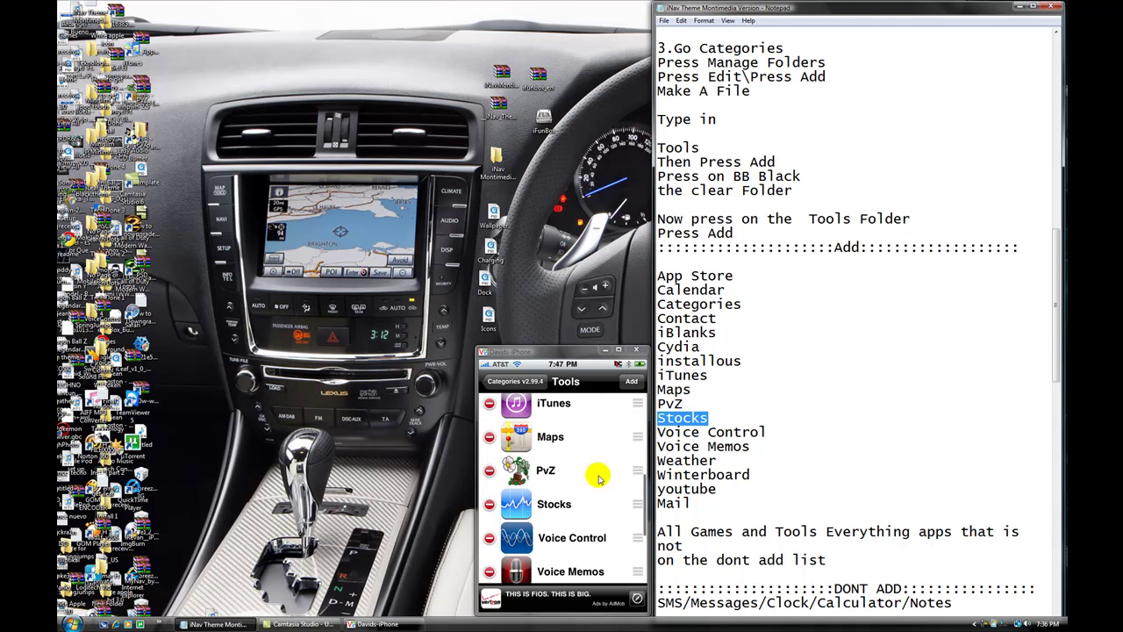
pyautogui.moveTo(658, 431); pyautogui.dragTo(729, 461)
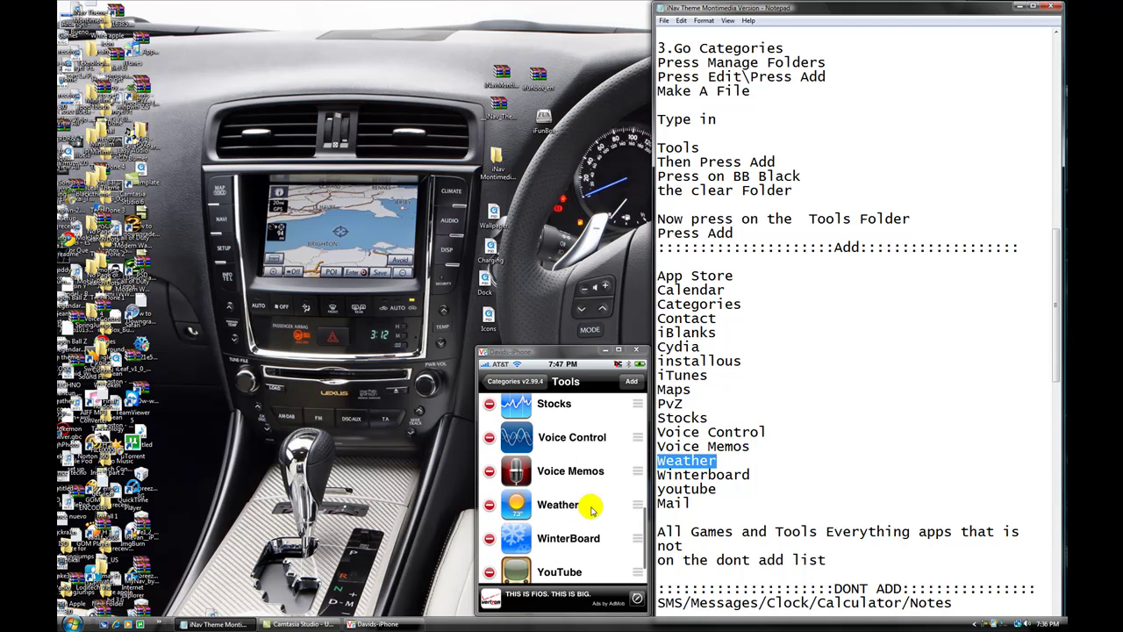
pyautogui.moveTo(658, 475); pyautogui.dragTo(751, 475)
pyautogui.moveTo(658, 489); pyautogui.dragTo(716, 488)
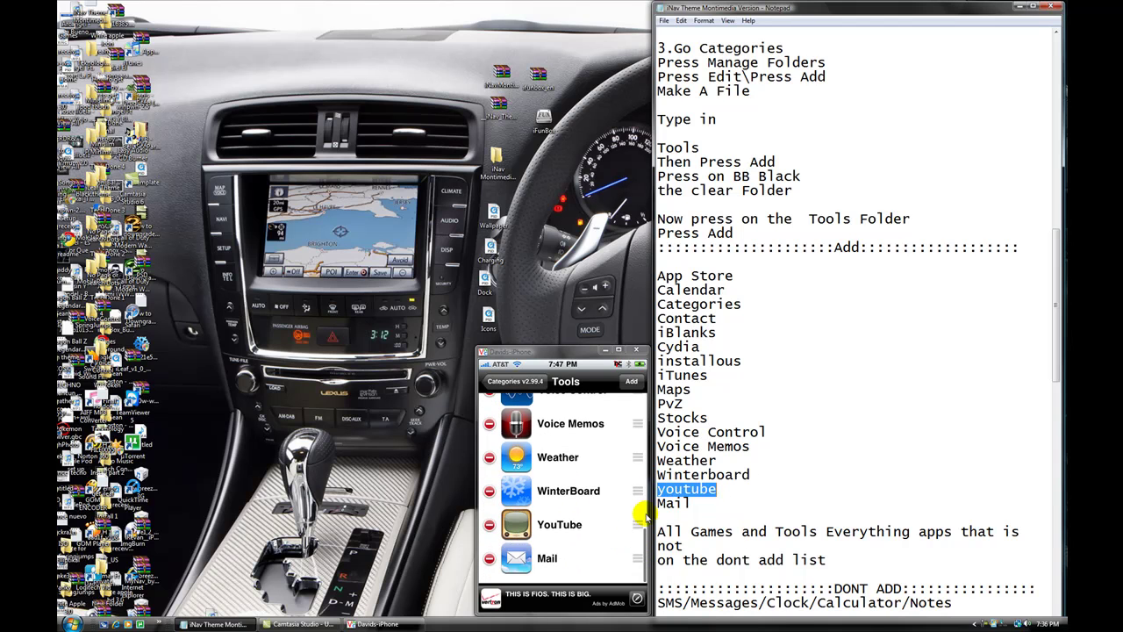
pyautogui.moveTo(658, 502); pyautogui.dragTo(691, 503)
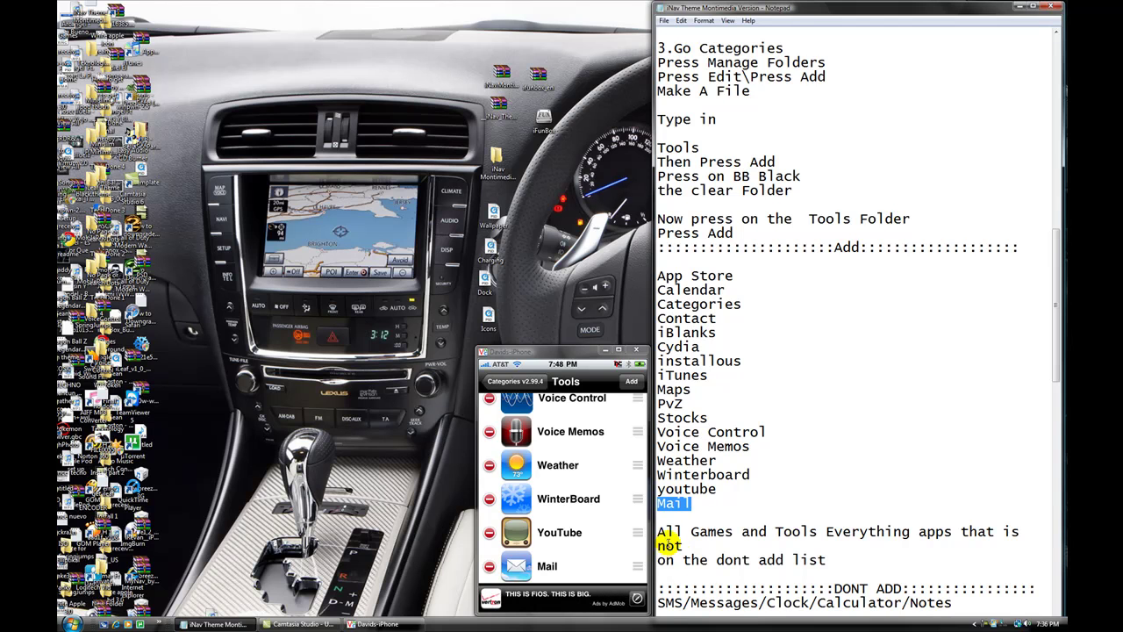
# Step: Review the notes' DONT ADD section listing the apps to keep out of the Tools folder
pyautogui.scroll(-2, 693, 527)
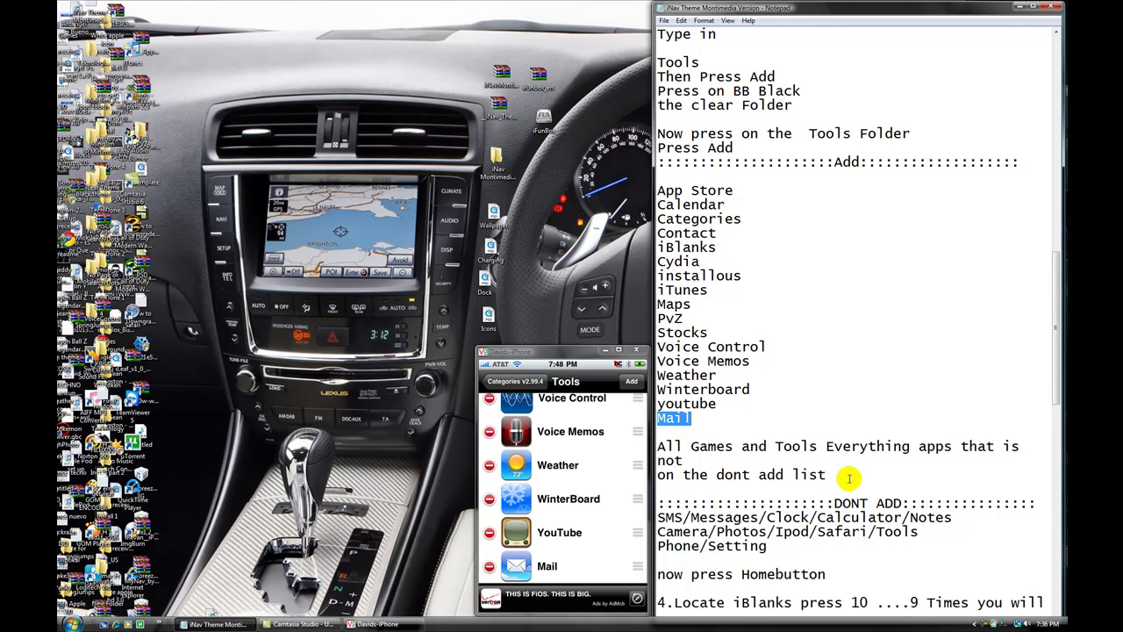
pyautogui.moveTo(834, 503); pyautogui.dragTo(902, 504)
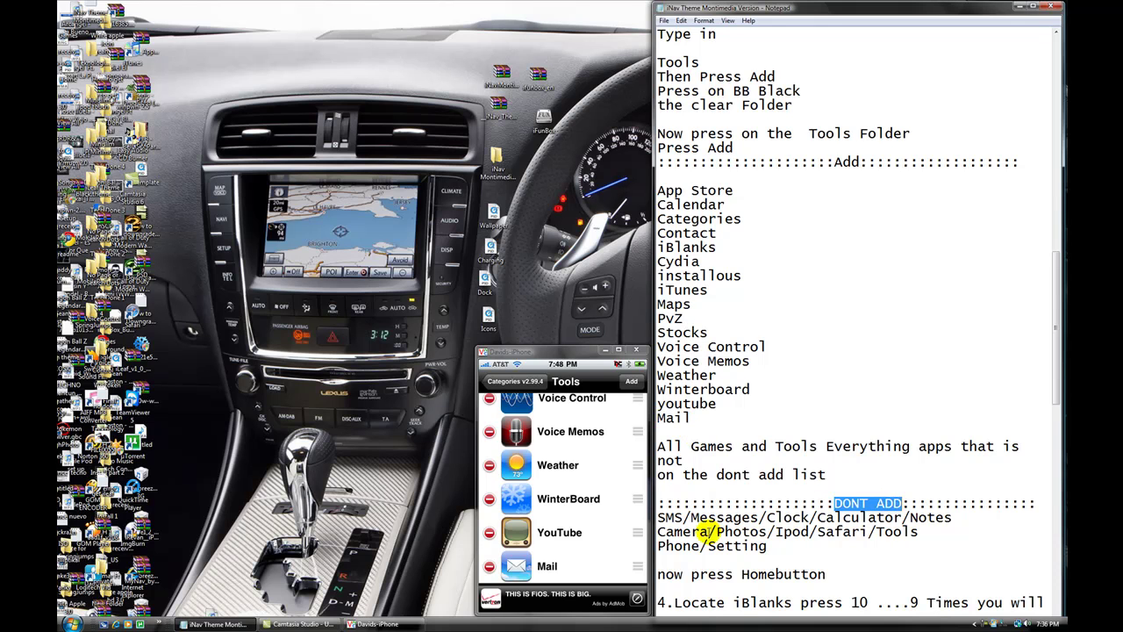
pyautogui.moveTo(660, 513); pyautogui.dragTo(840, 544)
pyautogui.click(849, 554)
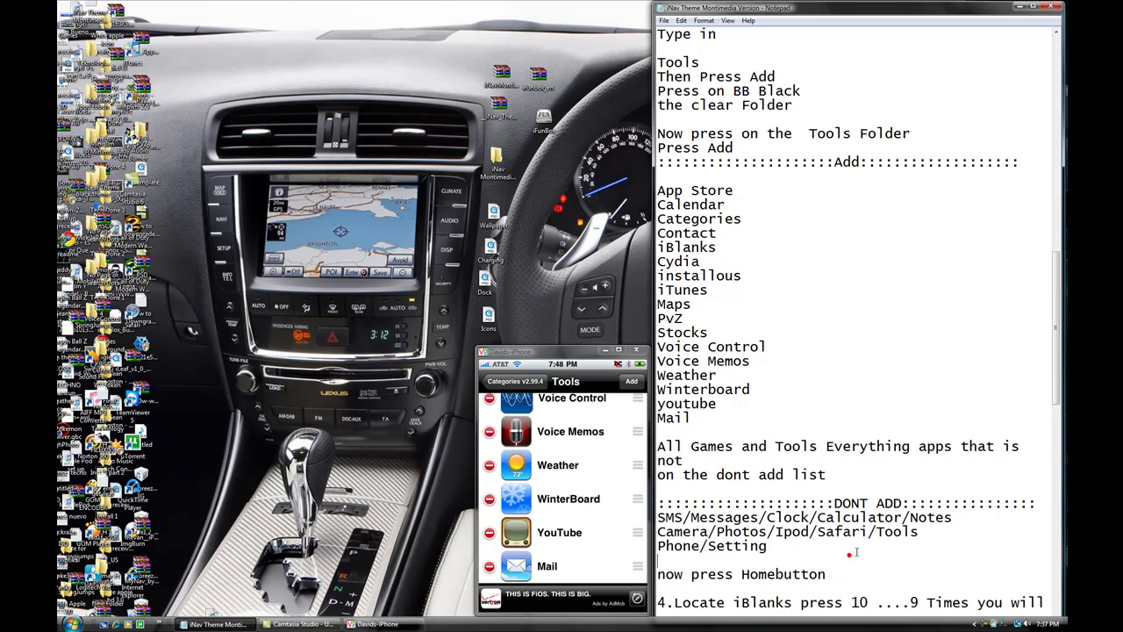
pyautogui.click(809, 474)
# Step: Following the notes, leave Categories and return the iPhone to its home screen
pyautogui.moveTo(1056, 330); pyautogui.dragTo(1056, 356)
pyautogui.moveTo(658, 459); pyautogui.dragTo(838, 460)
pyautogui.click(838, 460)
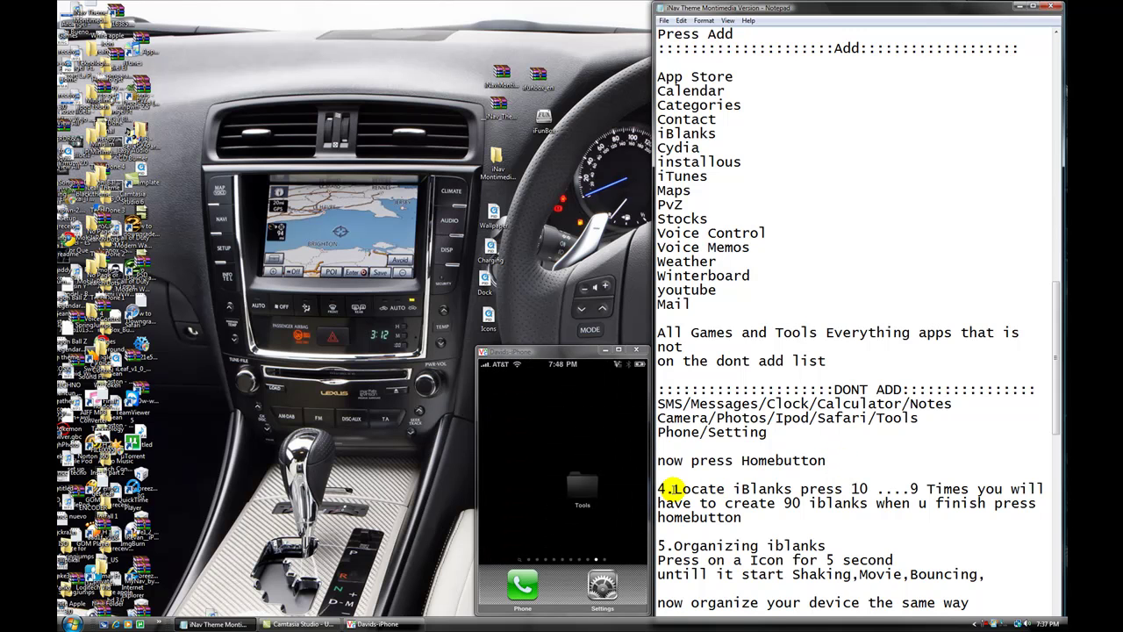
# Step: Following step 4 of the notes, open the Tools folder on the iPhone and launch iBlank
pyautogui.moveTo(673, 488); pyautogui.dragTo(808, 489)
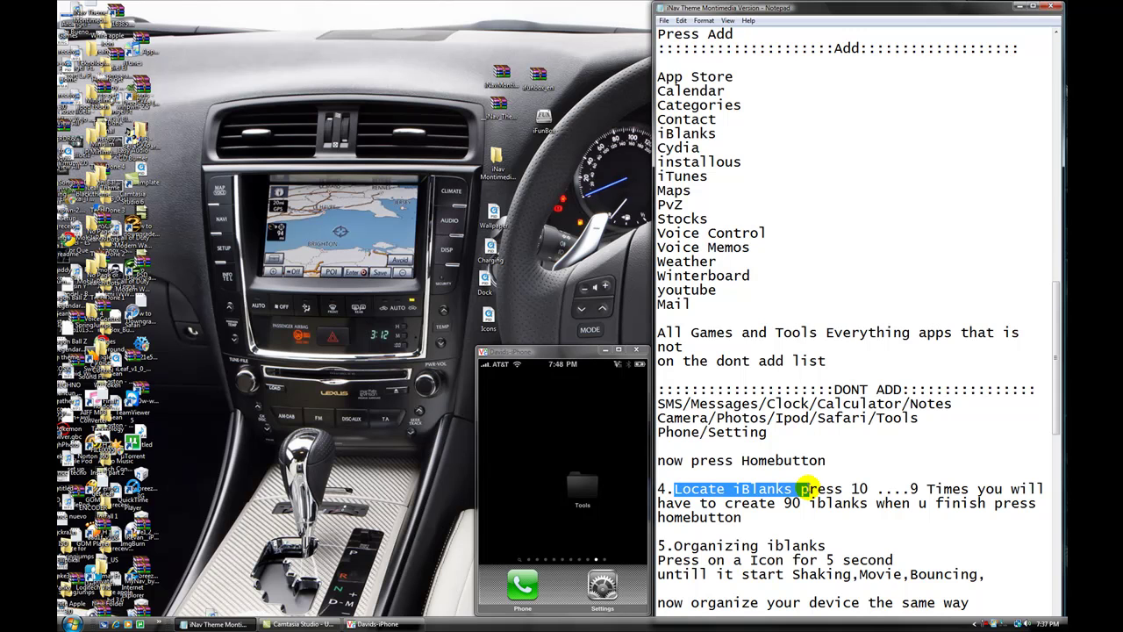
pyautogui.click(781, 472)
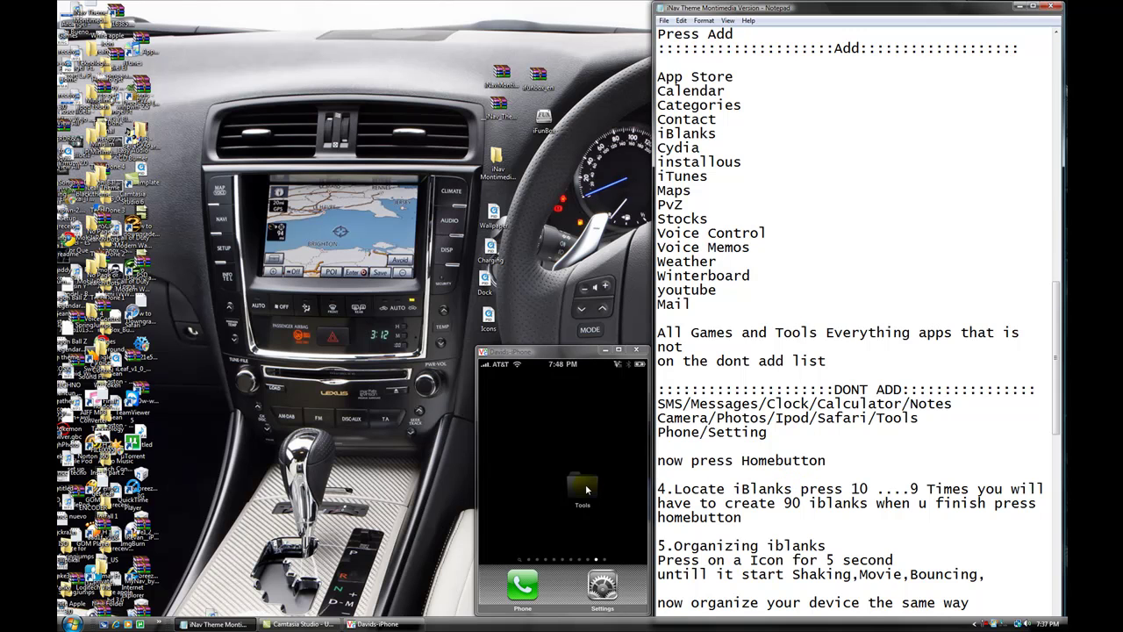
pyautogui.click(586, 489)
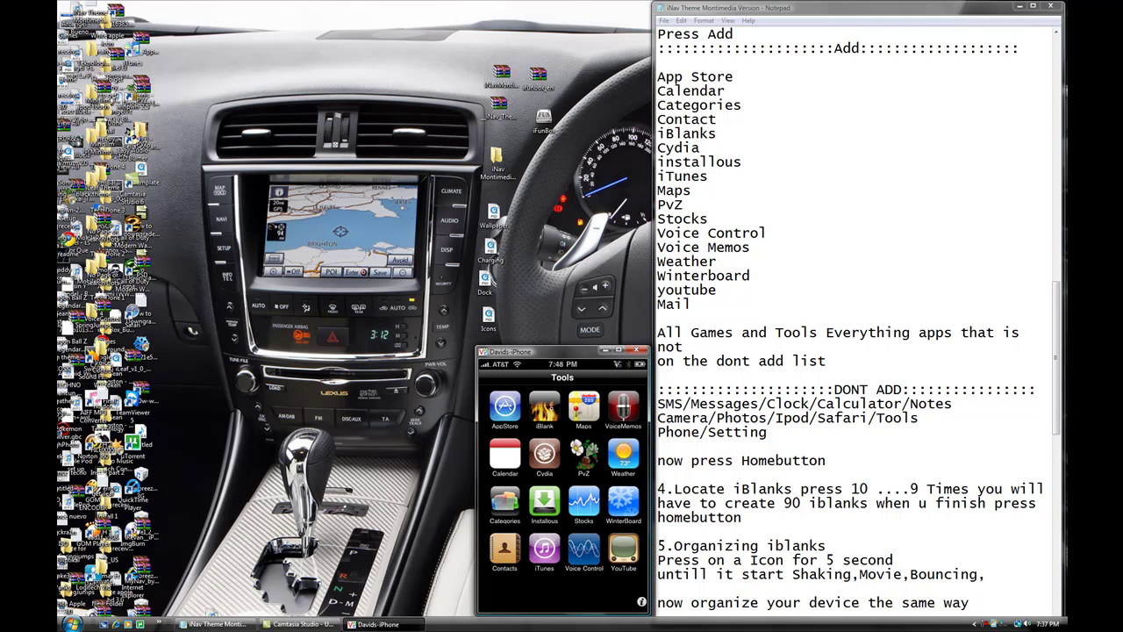
pyautogui.click(584, 552)
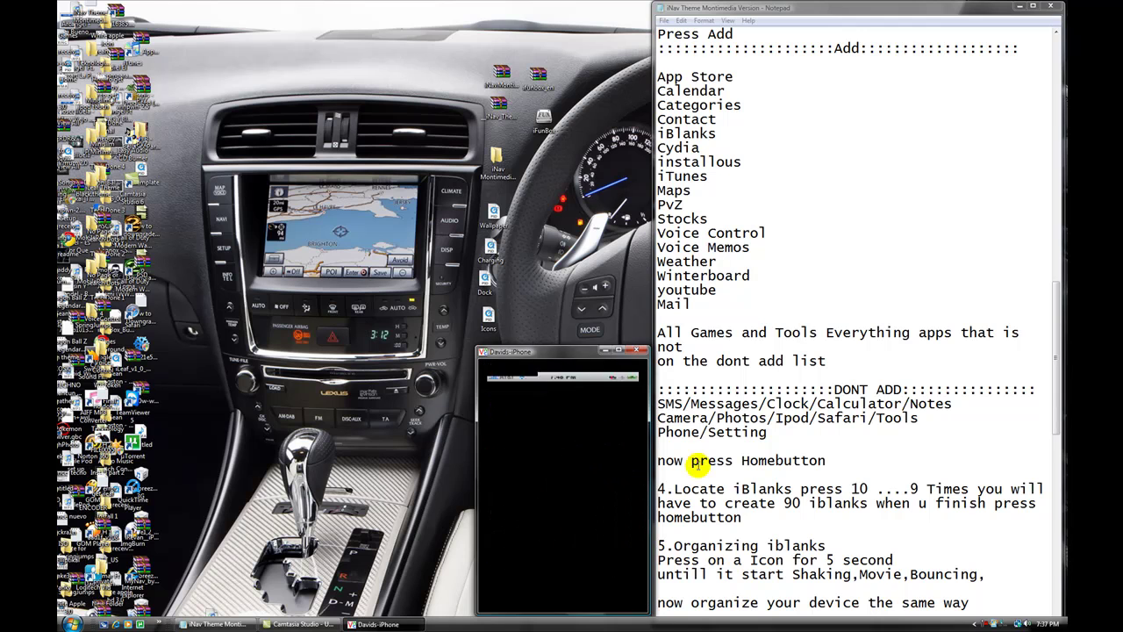
# Step: Following the notes, repeatedly choose 10 as the number of blank icons to create in iBlank
pyautogui.moveTo(801, 489)
pyautogui.mouseDown()
pyautogui.moveTo(1044, 491)
pyautogui.moveTo(790, 521)
pyautogui.moveTo(709, 505)
pyautogui.moveTo(794, 508)
pyautogui.mouseUp()
pyautogui.click(795, 509)
pyautogui.click(547, 530)
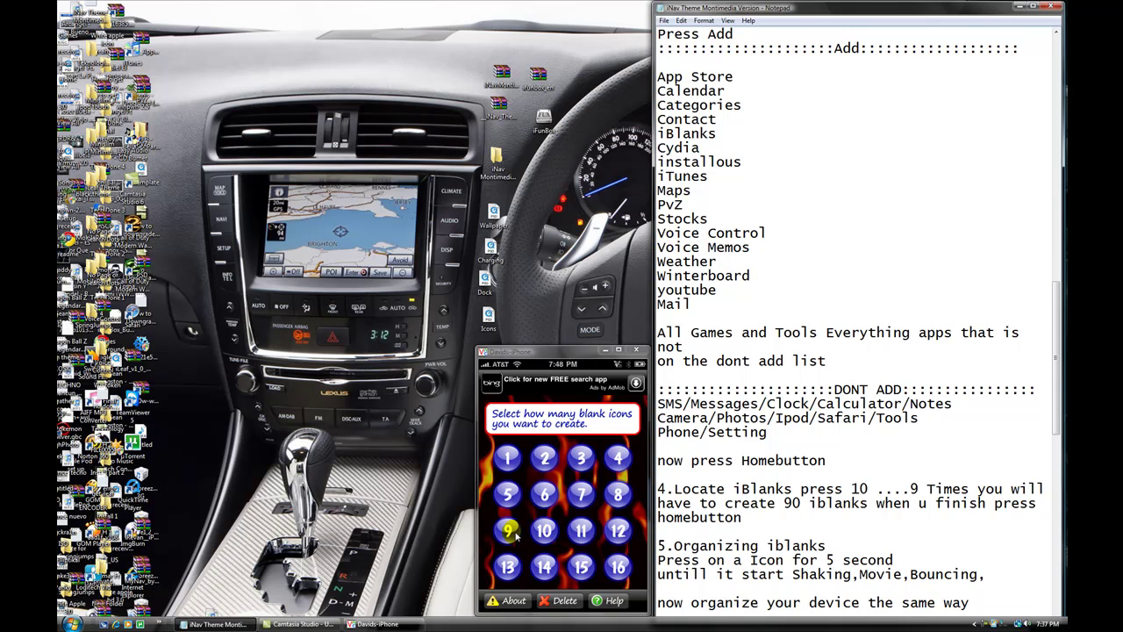
pyautogui.click(544, 531)
pyautogui.click(544, 531)
pyautogui.click(544, 531)
pyautogui.click(543, 532)
pyautogui.click(543, 533)
pyautogui.click(543, 534)
pyautogui.click(544, 532)
pyautogui.click(544, 532)
pyautogui.click(543, 536)
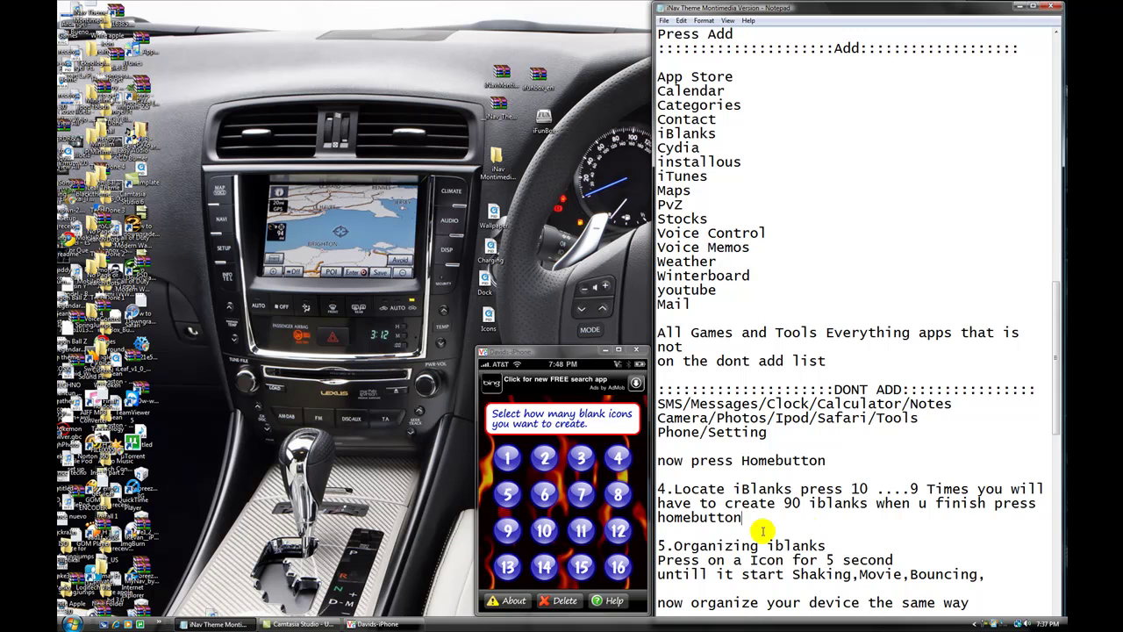
# Step: Review the instruction to create 90 iBlanks and return the iPhone to its home screen
pyautogui.doubleClick(793, 503)
pyautogui.moveTo(793, 504); pyautogui.dragTo(915, 523)
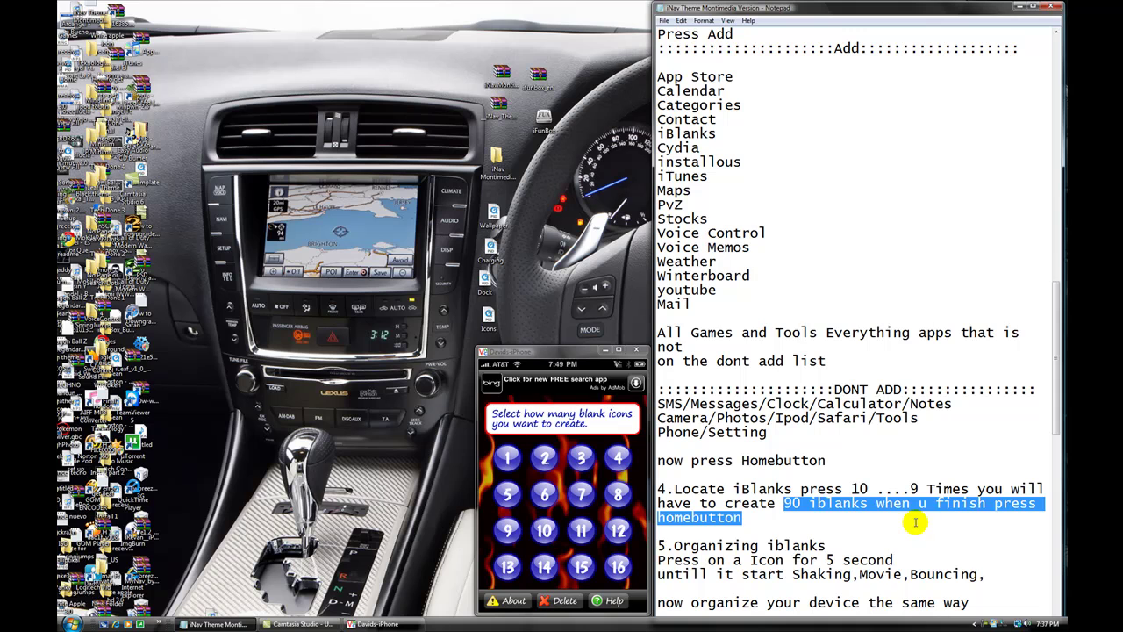
pyautogui.click(916, 523)
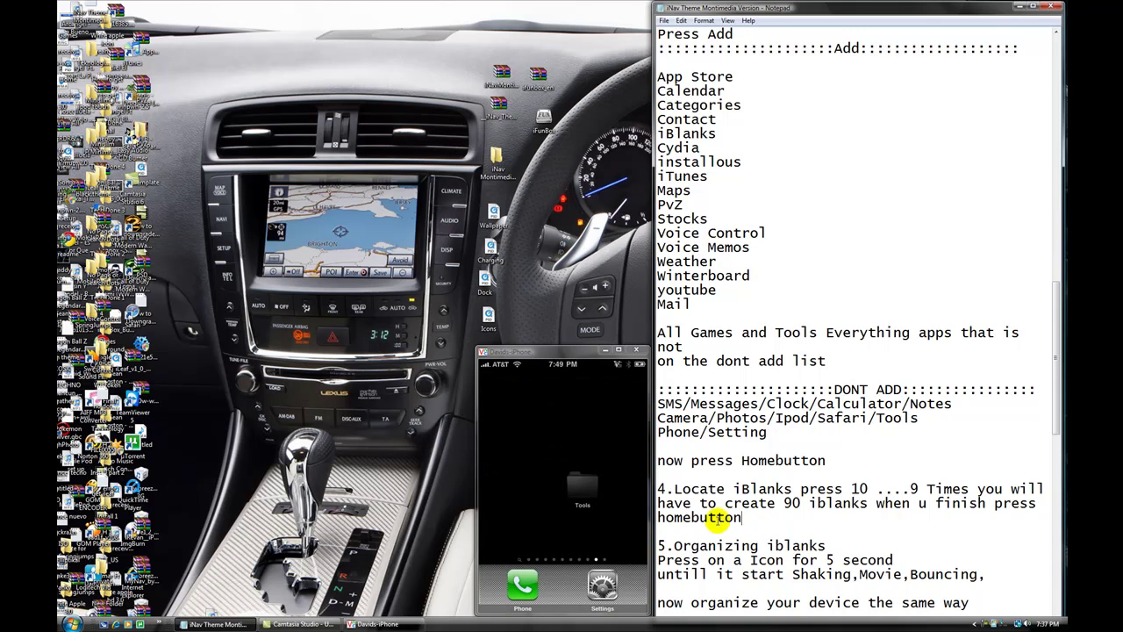
# Step: Review step 5 of the notes about organizing iBlanks by holding an icon for 5 seconds
pyautogui.click(672, 536)
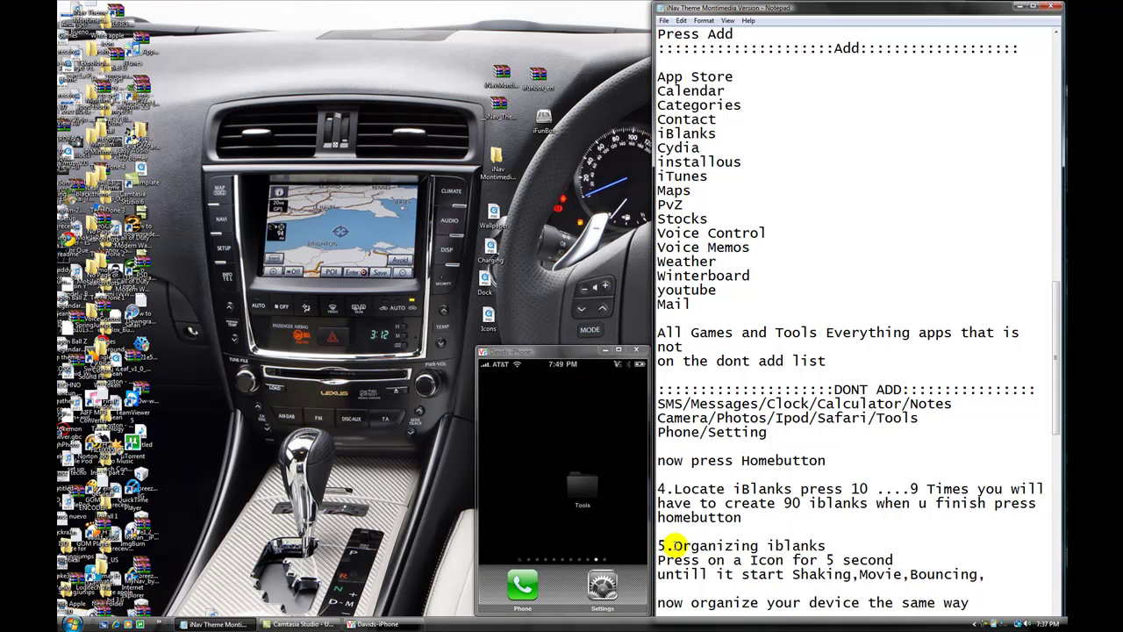
pyautogui.moveTo(718, 546); pyautogui.dragTo(837, 542)
pyautogui.click(837, 539)
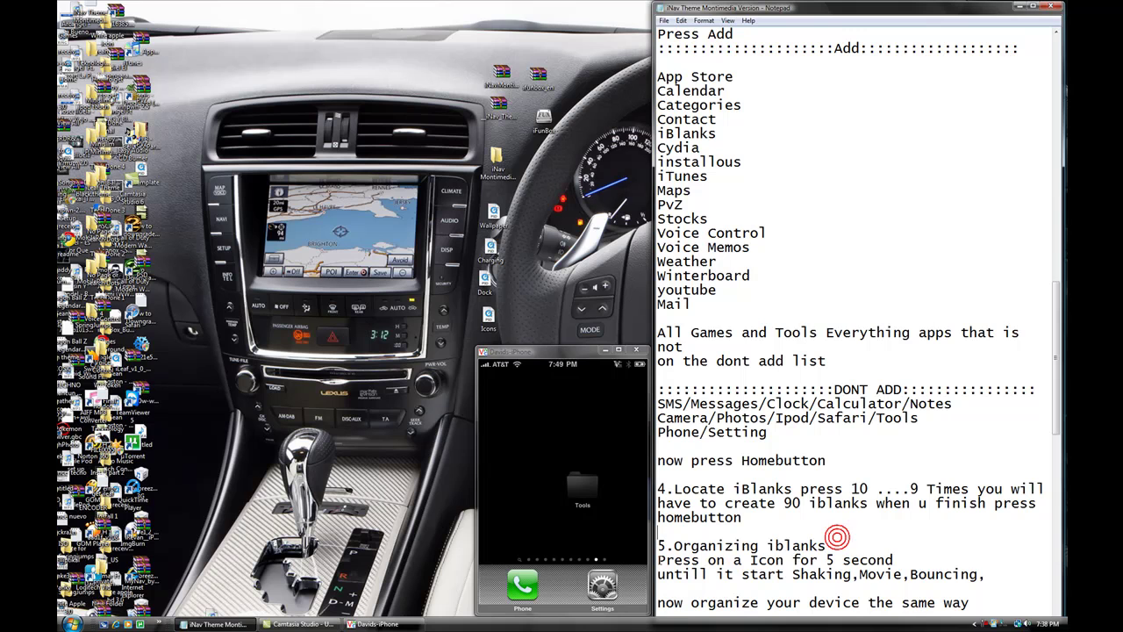
pyautogui.click(663, 560)
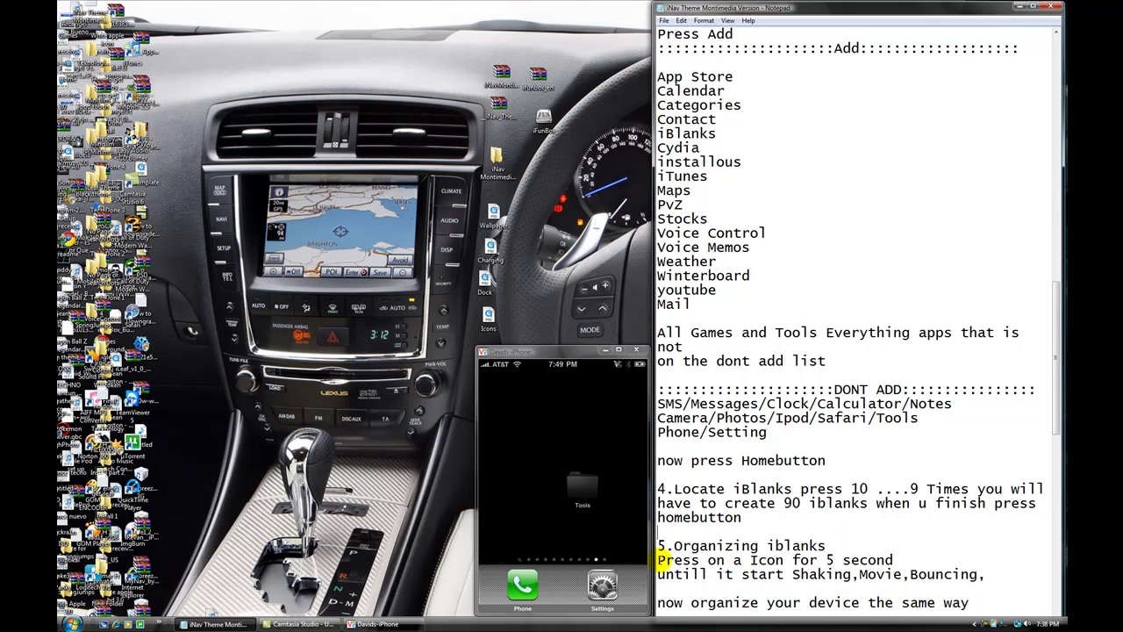
pyautogui.moveTo(664, 560); pyautogui.dragTo(982, 566)
pyautogui.click(982, 566)
# Step: In step 5 of the notes, correct the word between Shaking and Bouncing to Moving
pyautogui.click(902, 574)
pyautogui.press('BackSpace')
pyautogui.write('ng')
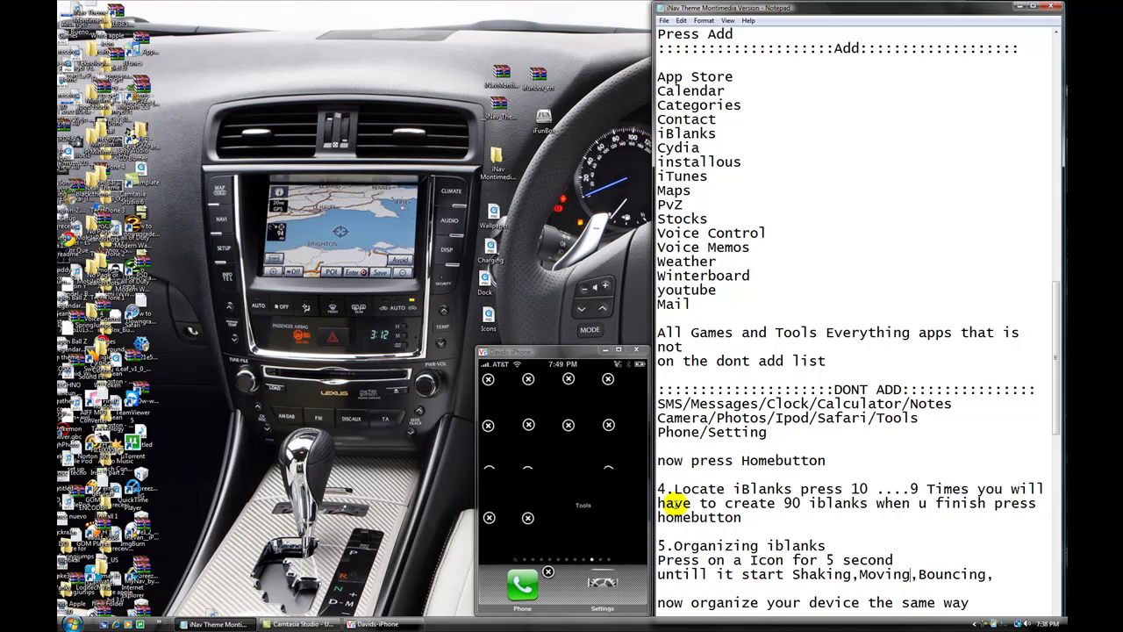
# Step: Review the notes on organizing the device and setting up 9 pages with 10 iBlanks each
pyautogui.scroll(-1, 737, 465)
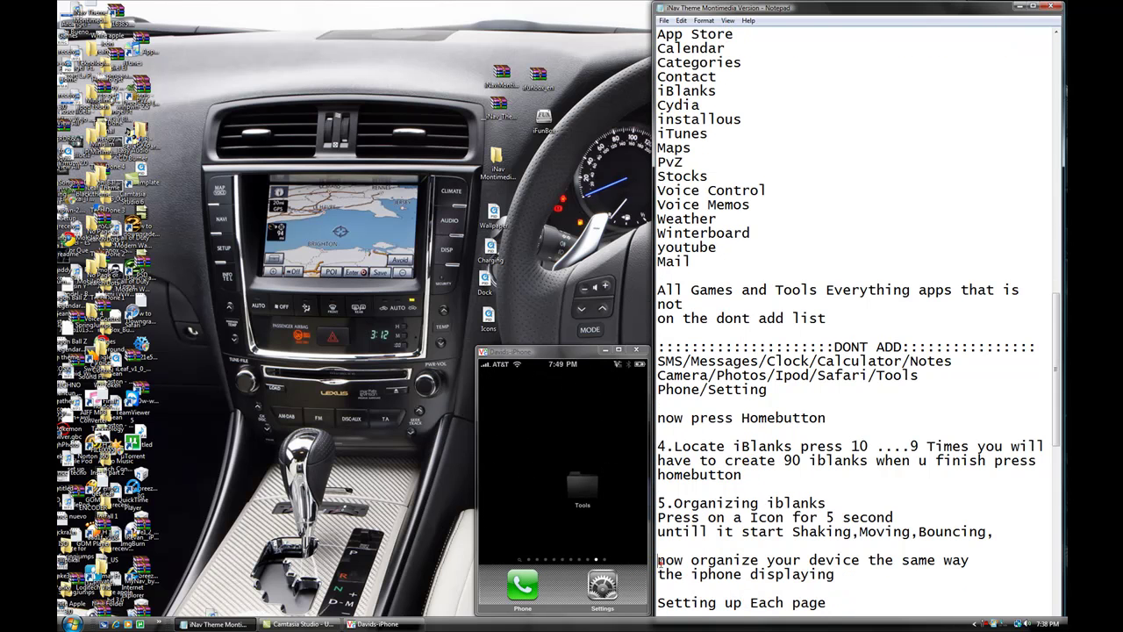
pyautogui.moveTo(660, 561); pyautogui.dragTo(912, 578)
pyautogui.click(882, 579)
pyautogui.moveTo(1060, 366); pyautogui.dragTo(1060, 425)
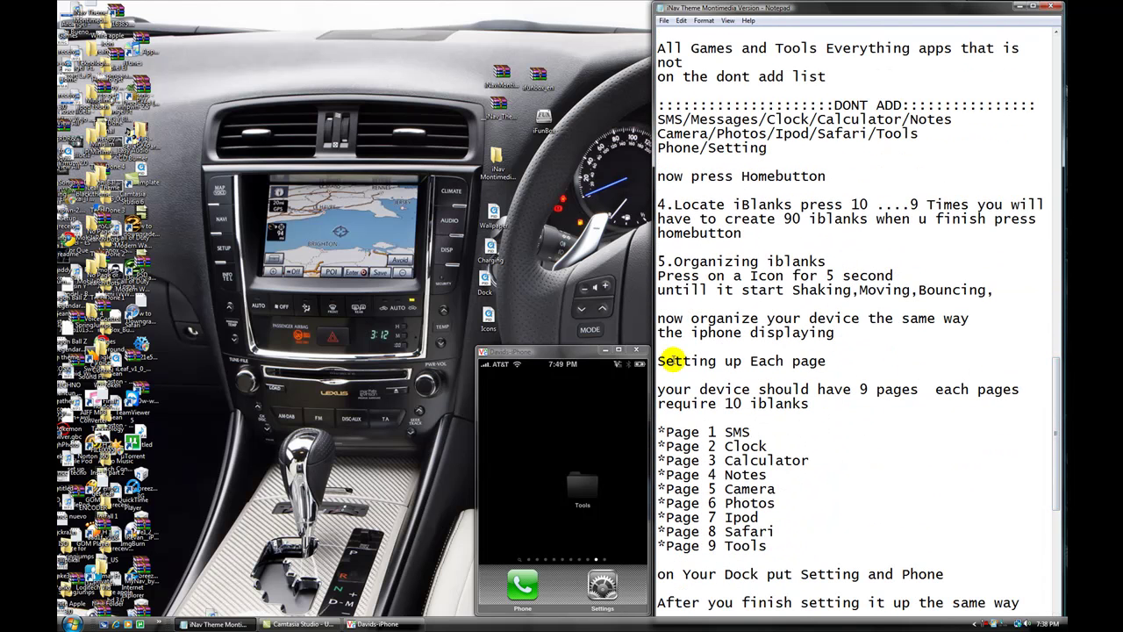
pyautogui.moveTo(660, 361); pyautogui.dragTo(844, 410)
pyautogui.click(851, 411)
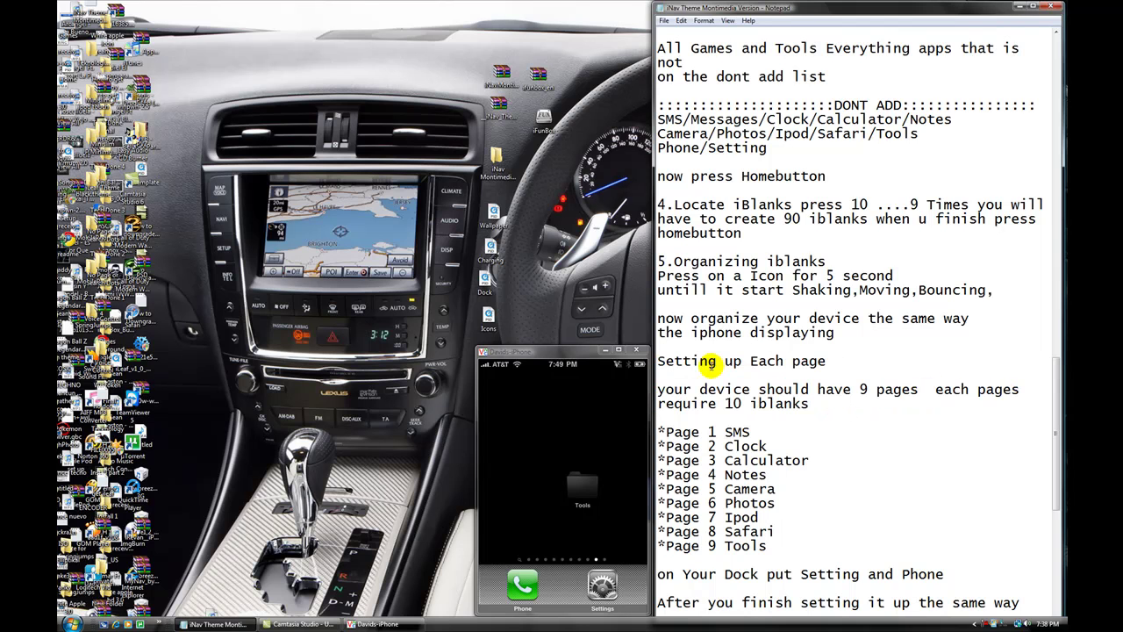